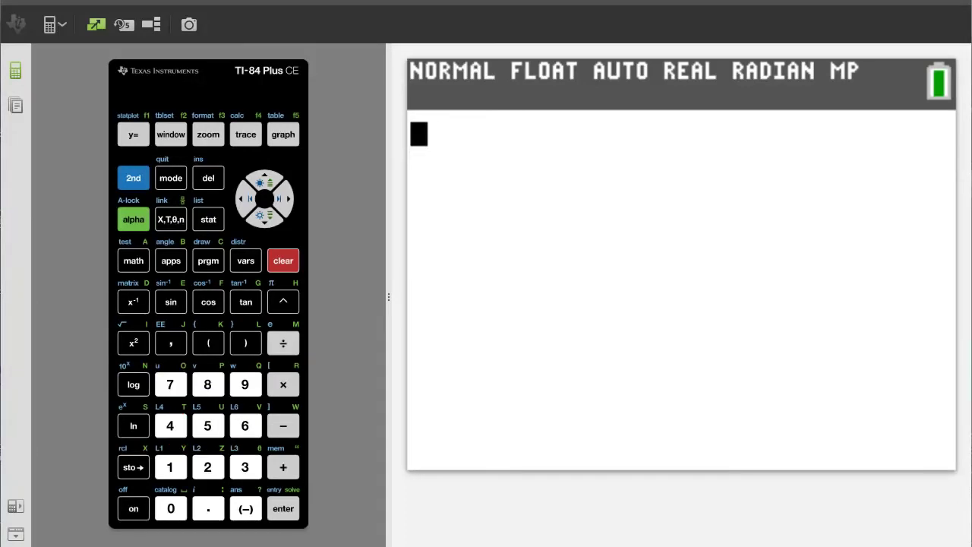
- Enter 5^3 on the home screen and evaluate it to 125
click(208, 427)
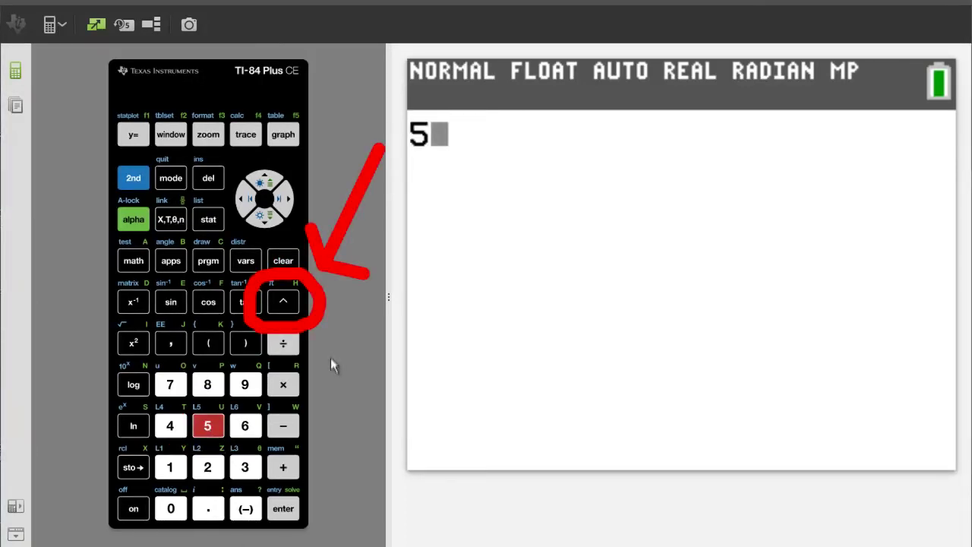
click(284, 300)
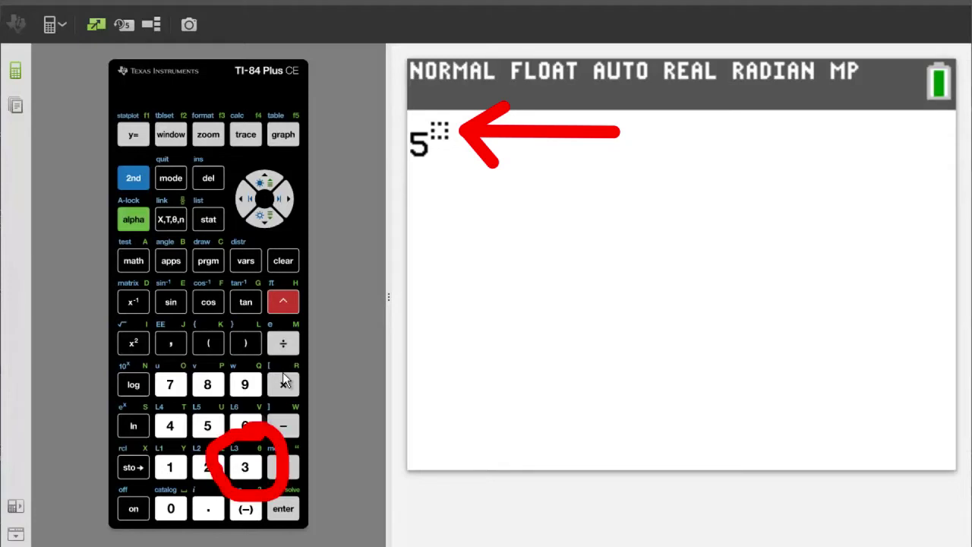
click(243, 465)
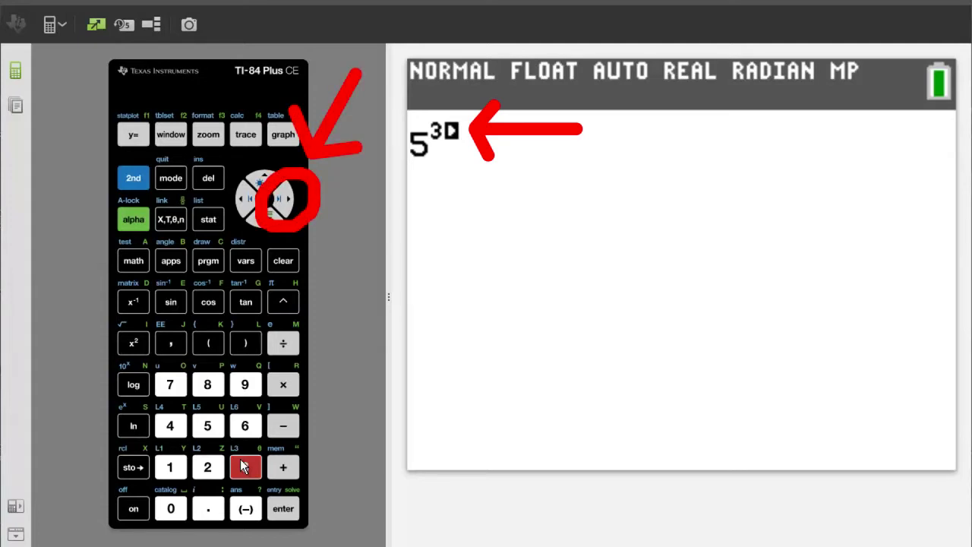
click(290, 198)
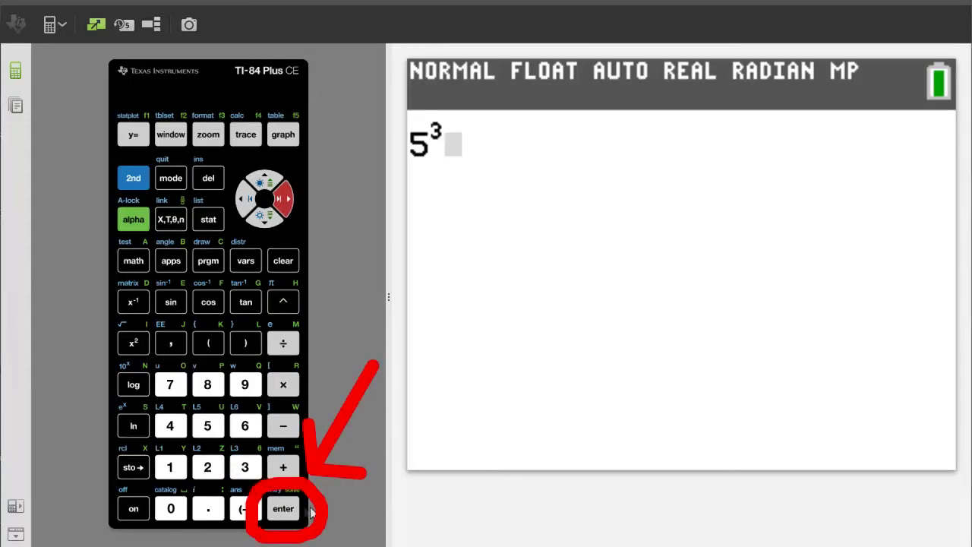
click(287, 511)
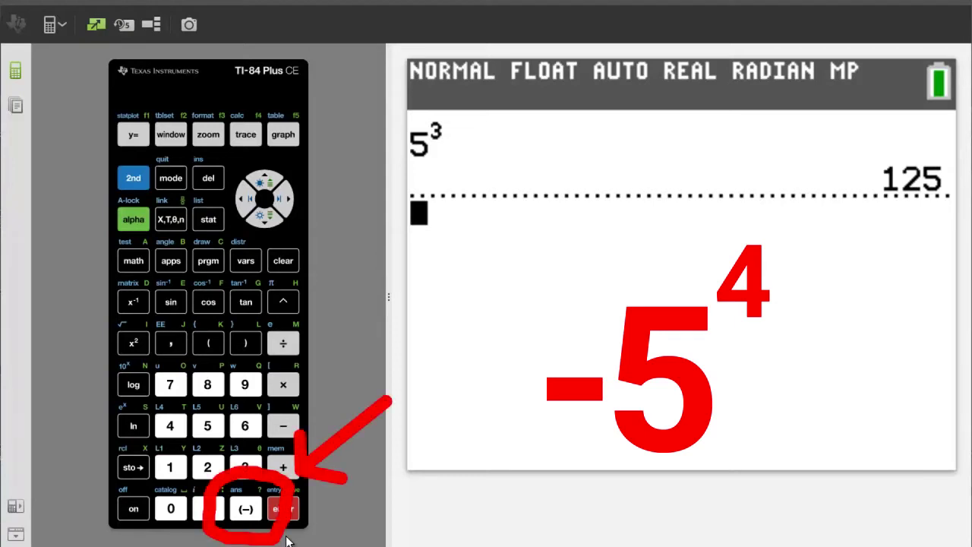
- Enter -5^4 without parentheses and evaluate it, giving -625
click(246, 509)
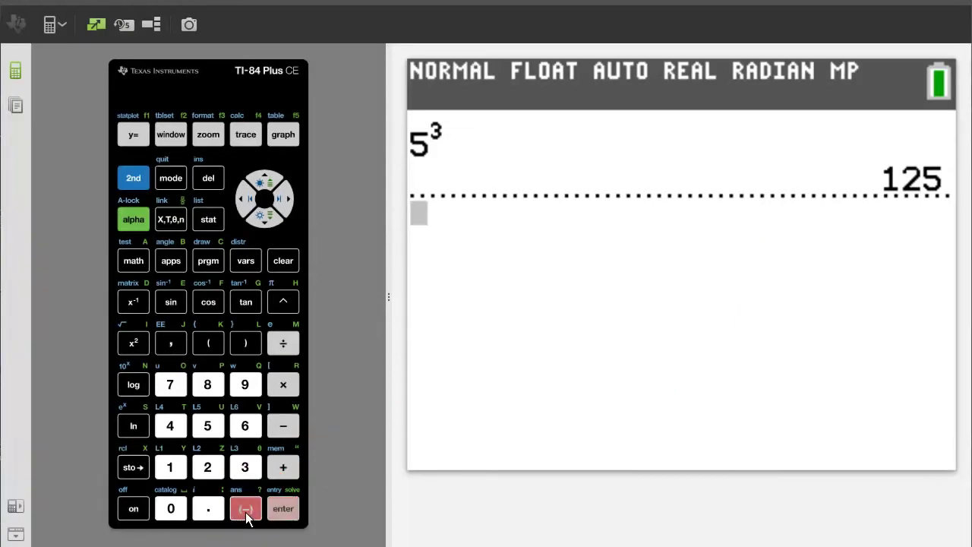
click(207, 430)
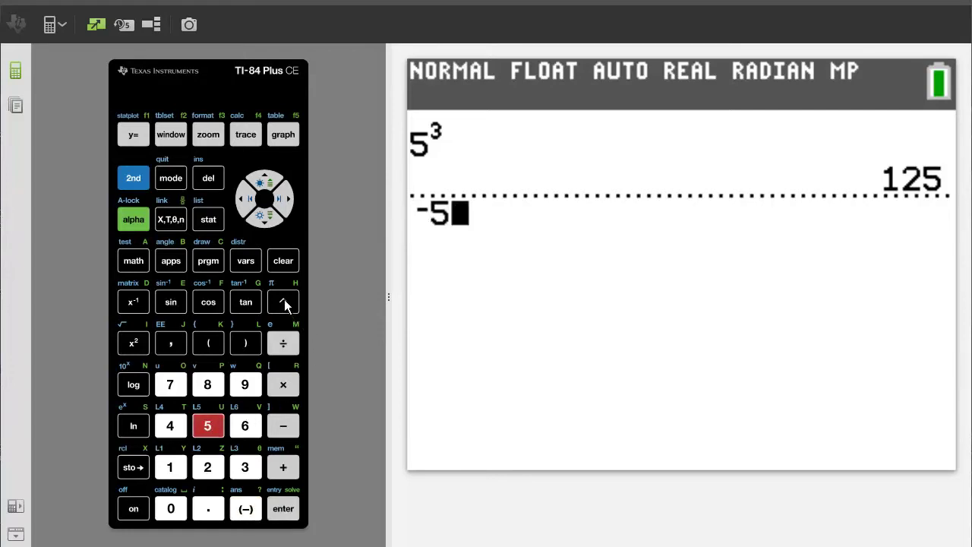
click(284, 300)
click(173, 426)
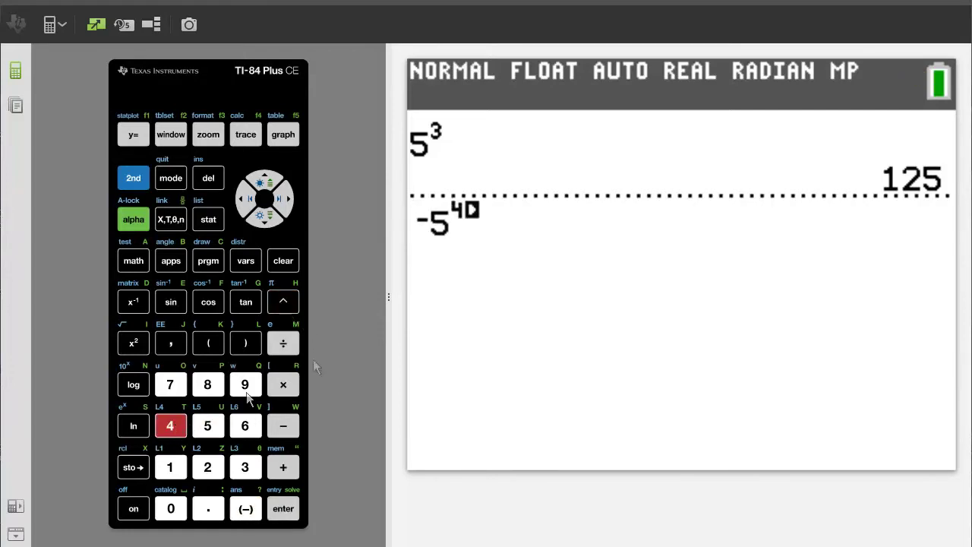
click(282, 200)
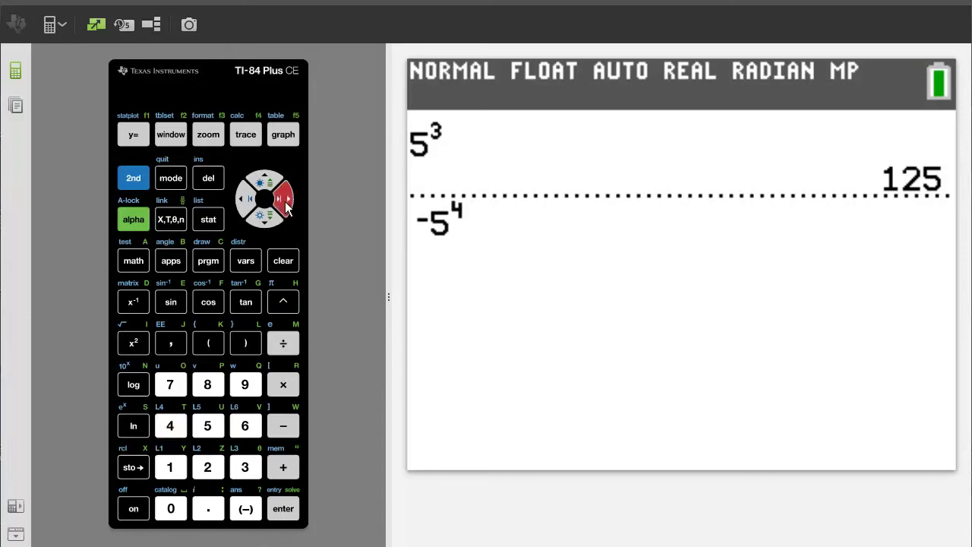
click(284, 510)
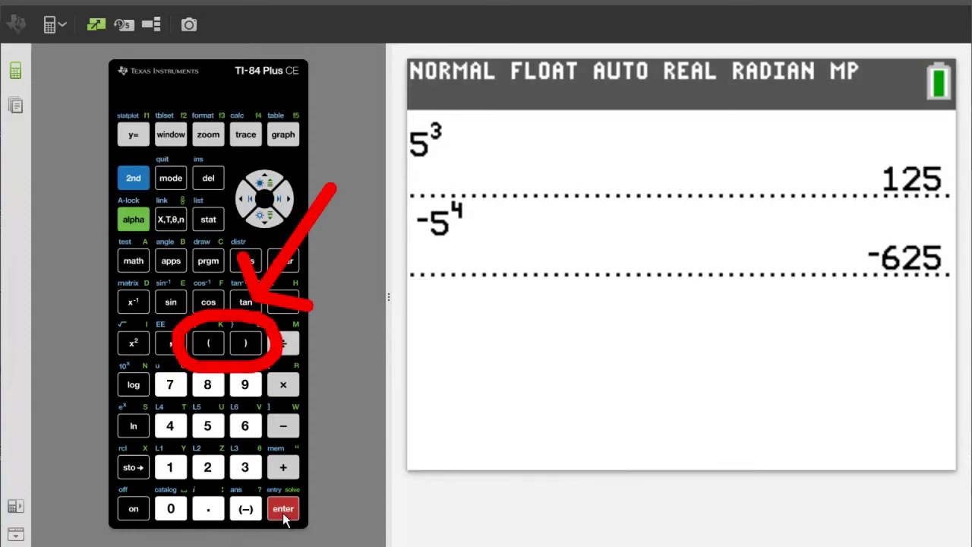
click(208, 343)
- Complete (-5)^4 with -5 in parentheses and evaluate it to 625
click(253, 506)
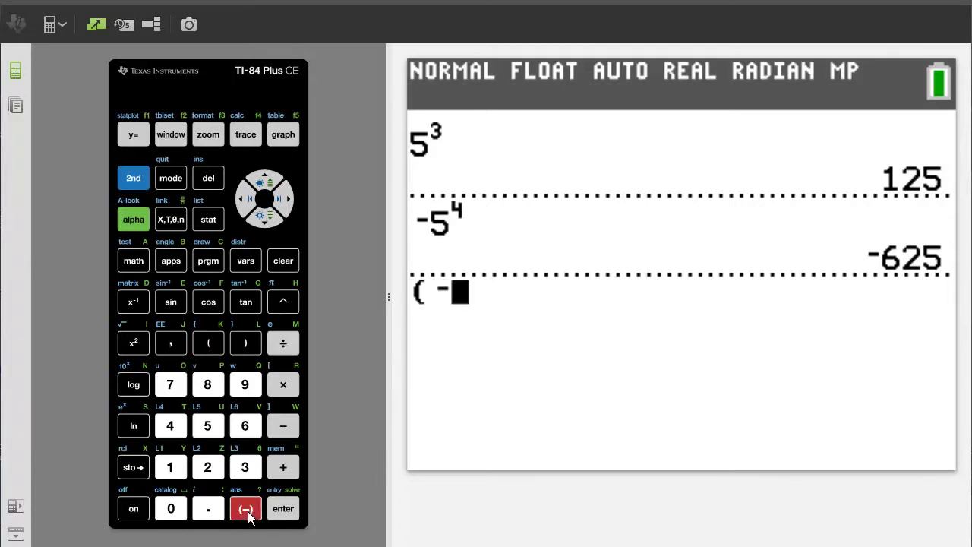
click(212, 427)
click(245, 343)
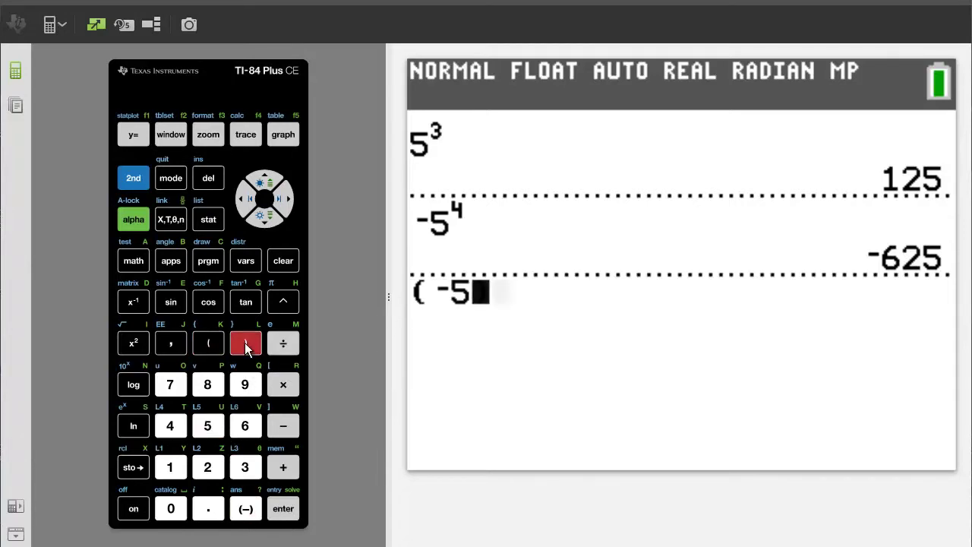
click(288, 305)
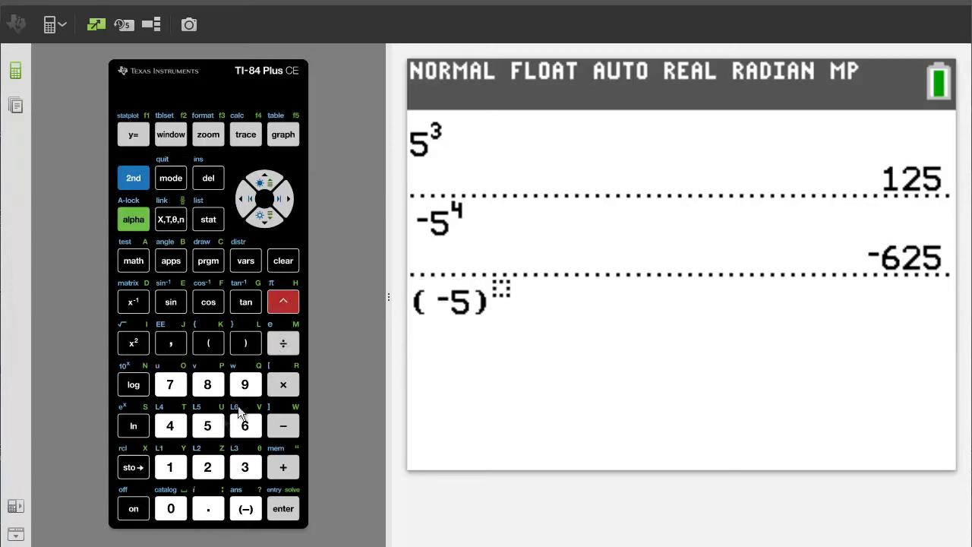
click(167, 426)
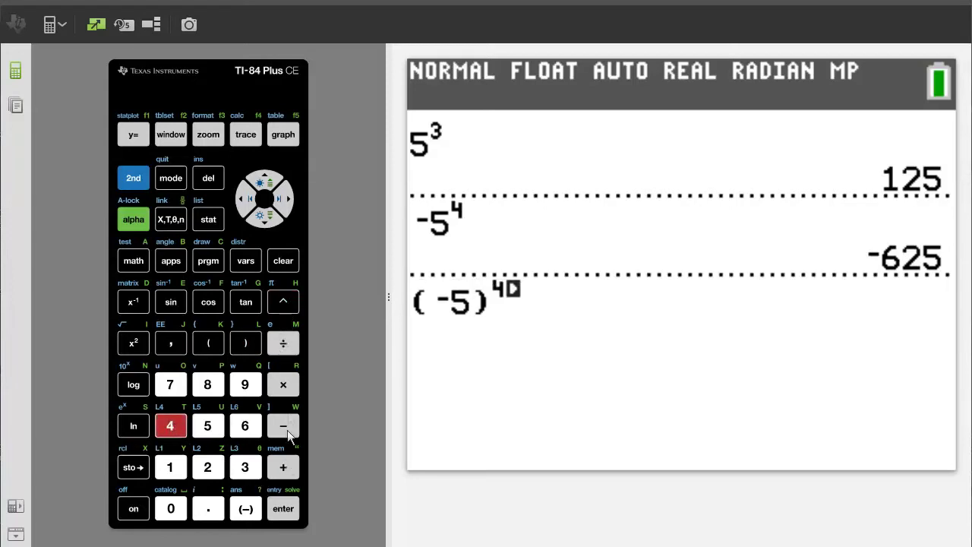
click(284, 198)
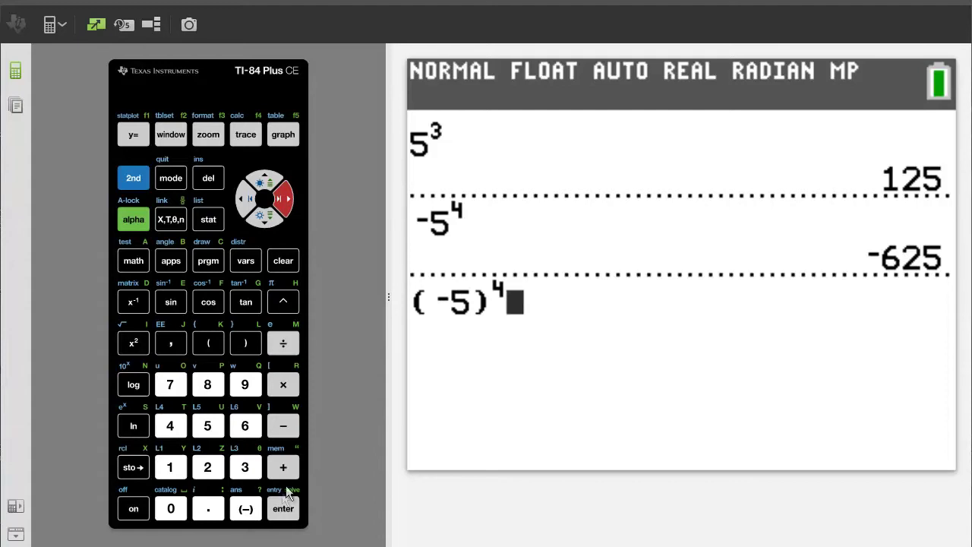
click(280, 510)
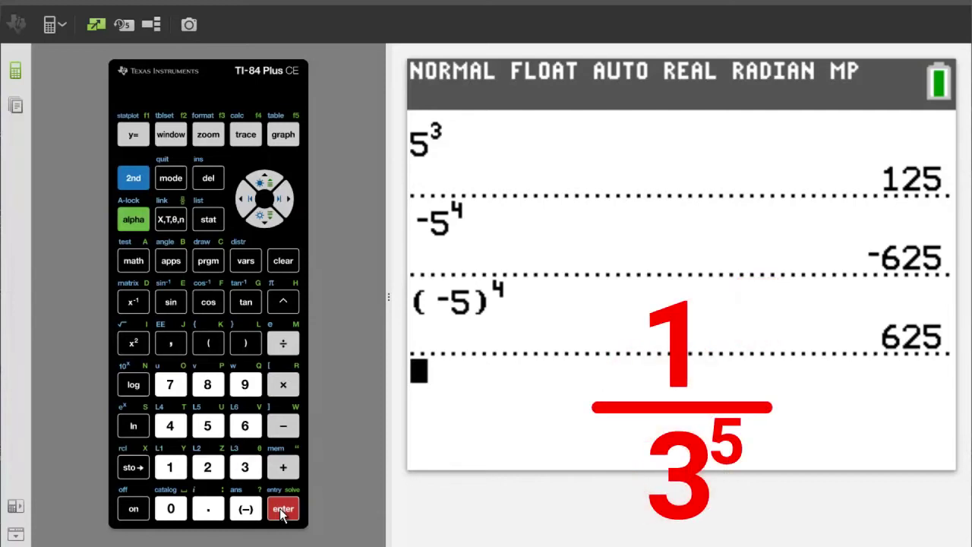
- Enter 3^-5 and evaluate it to the decimal 0.0041152263
click(245, 468)
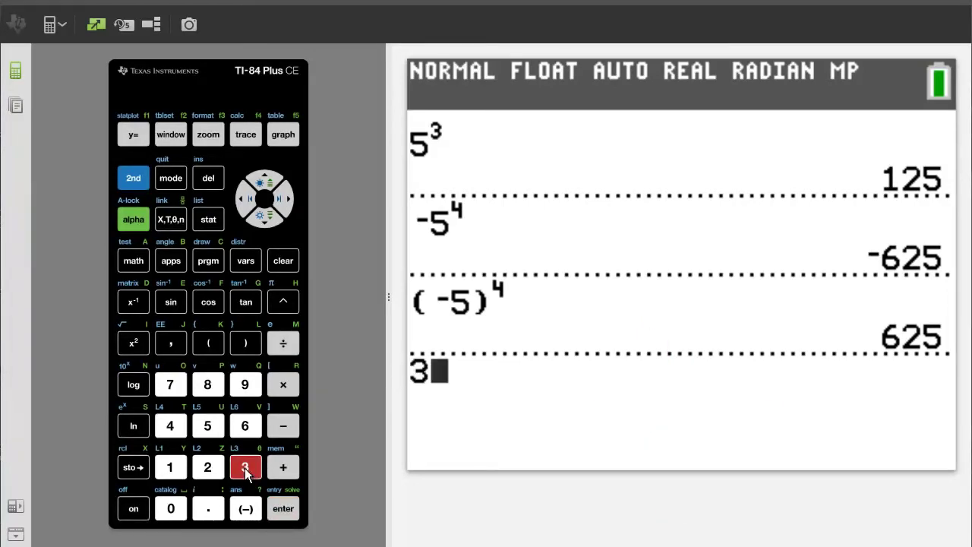
click(286, 302)
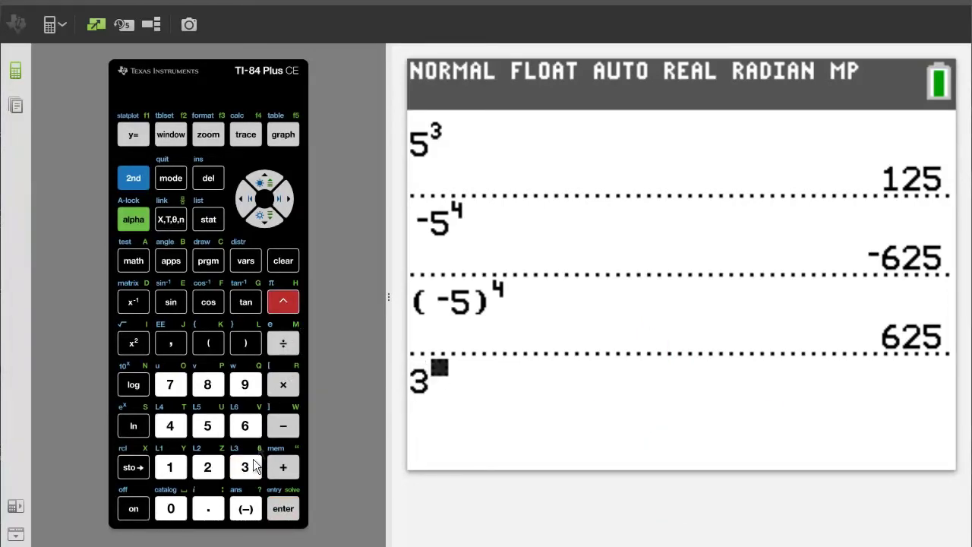
click(247, 519)
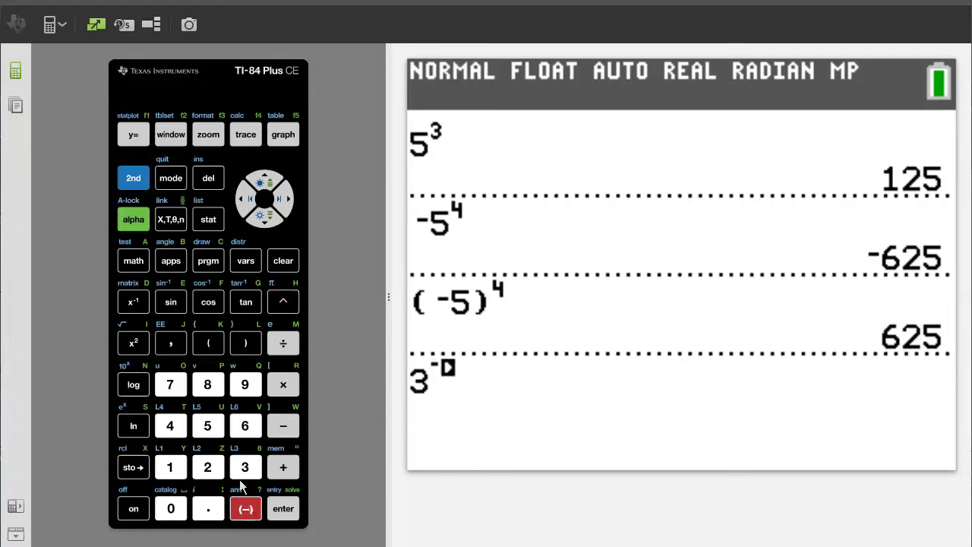
click(207, 424)
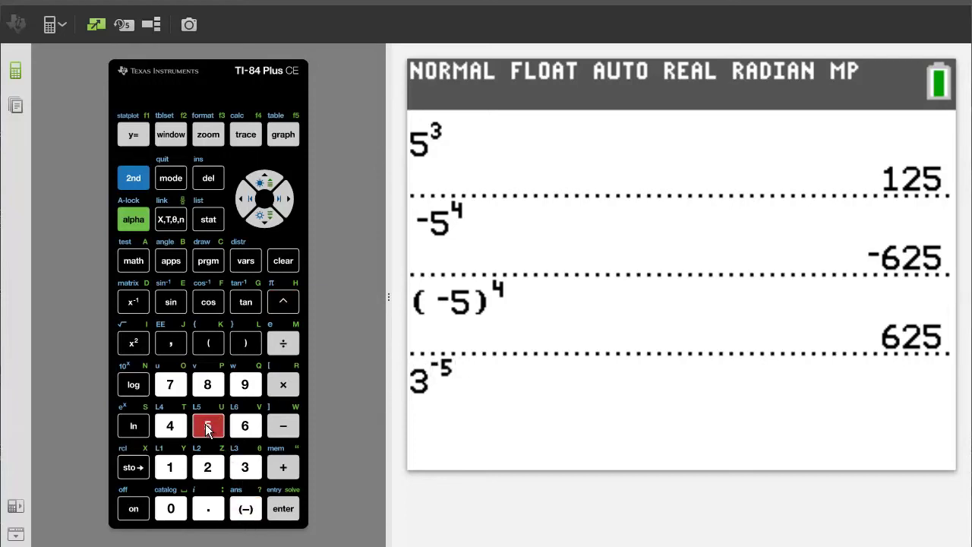
click(282, 199)
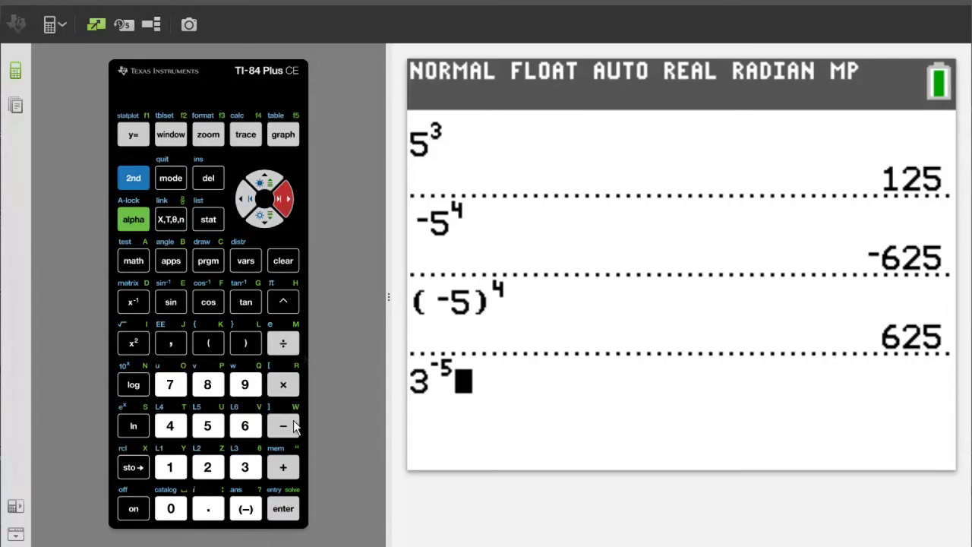
click(284, 514)
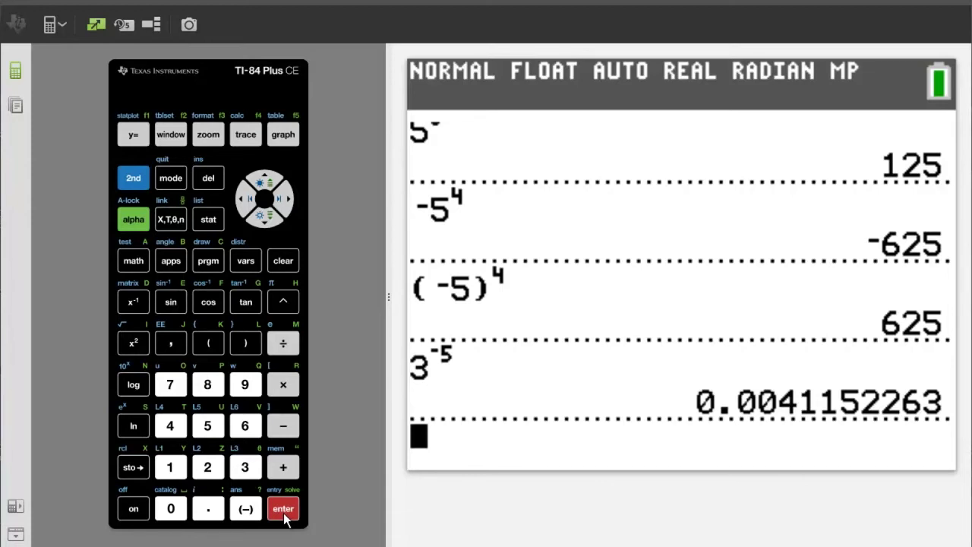
click(125, 264)
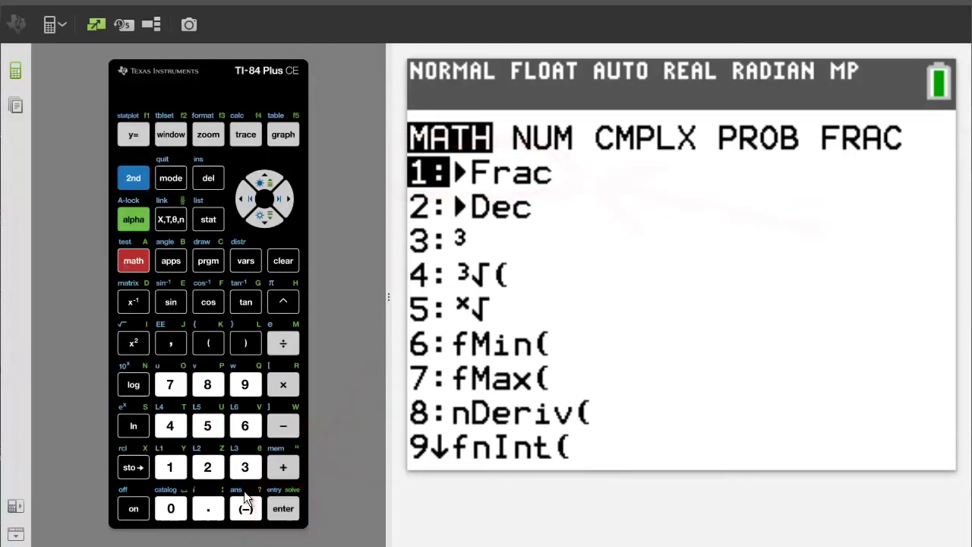
- Apply ▶Frac to the last answer to get the exact fraction 1/243
click(288, 521)
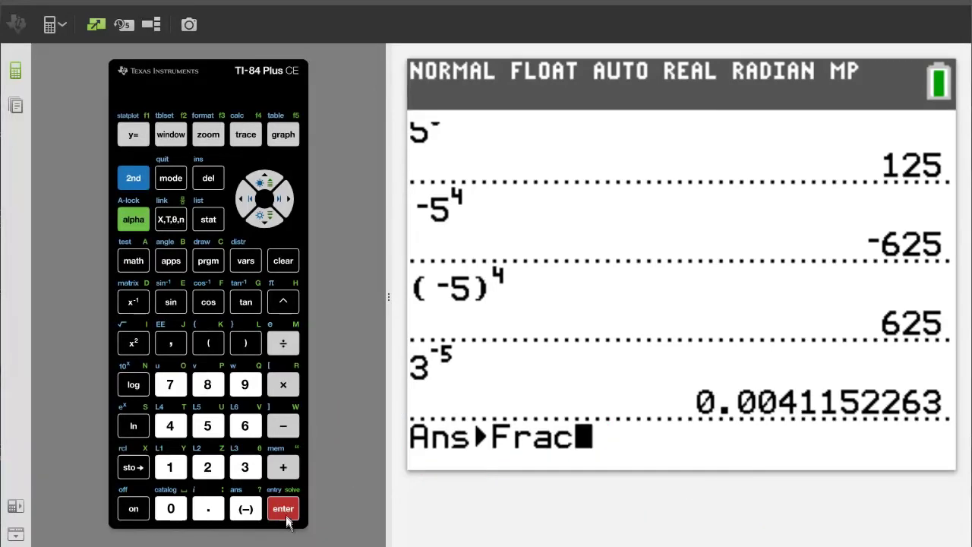
click(283, 508)
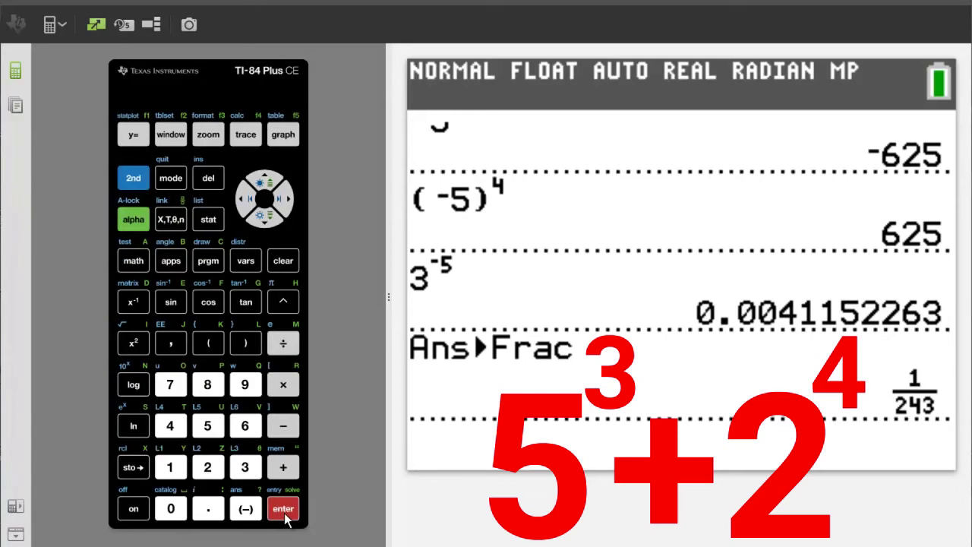
click(208, 425)
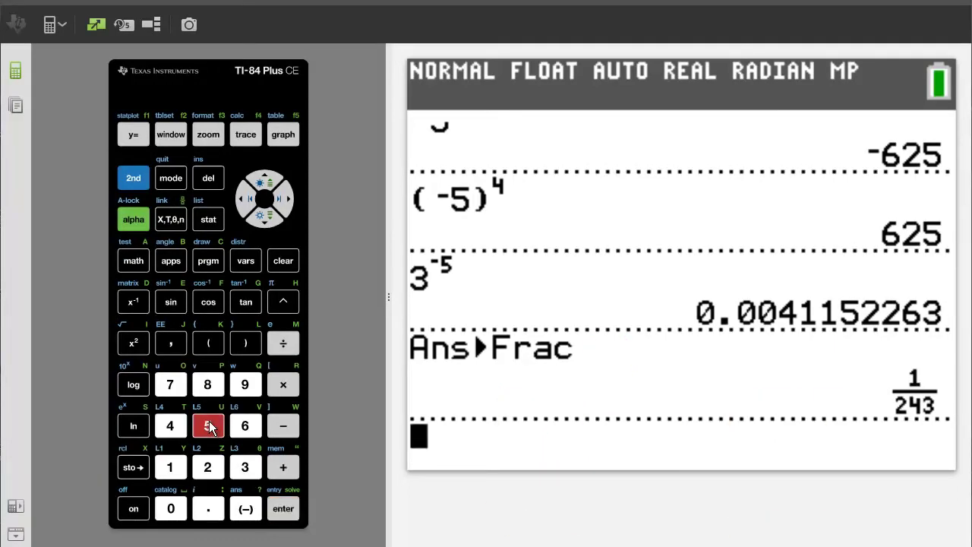
- Complete 5³+2⁴ and evaluate it to 141, then begin a new 5^ expression
click(292, 298)
click(252, 465)
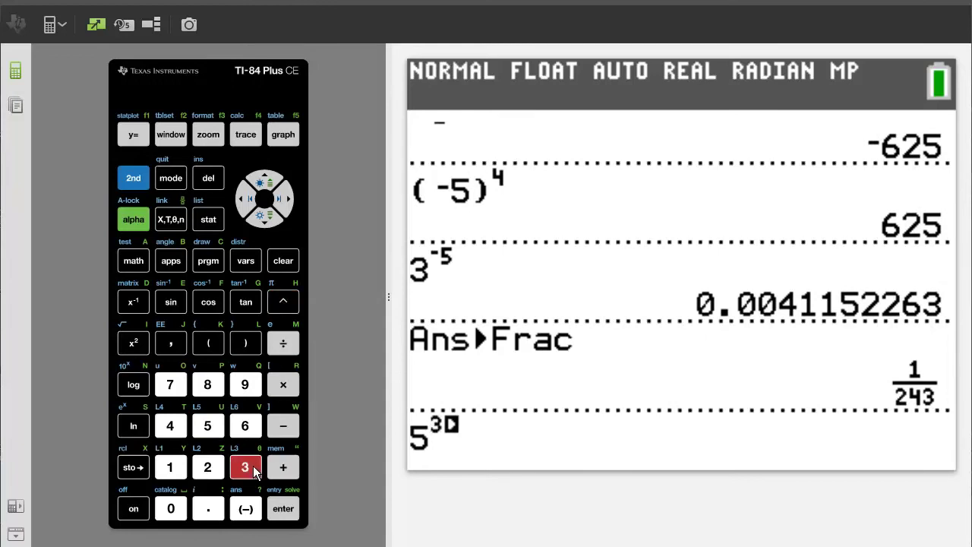
click(282, 202)
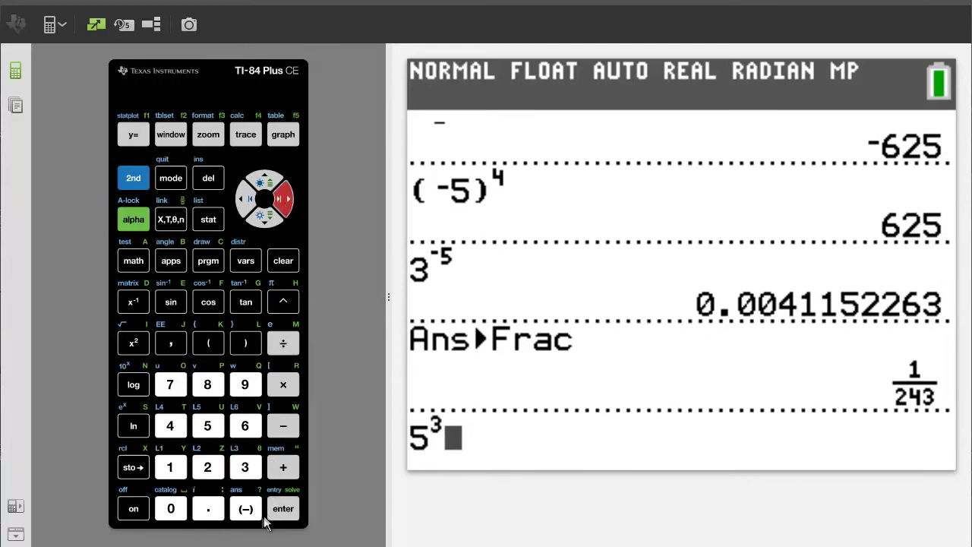
click(285, 470)
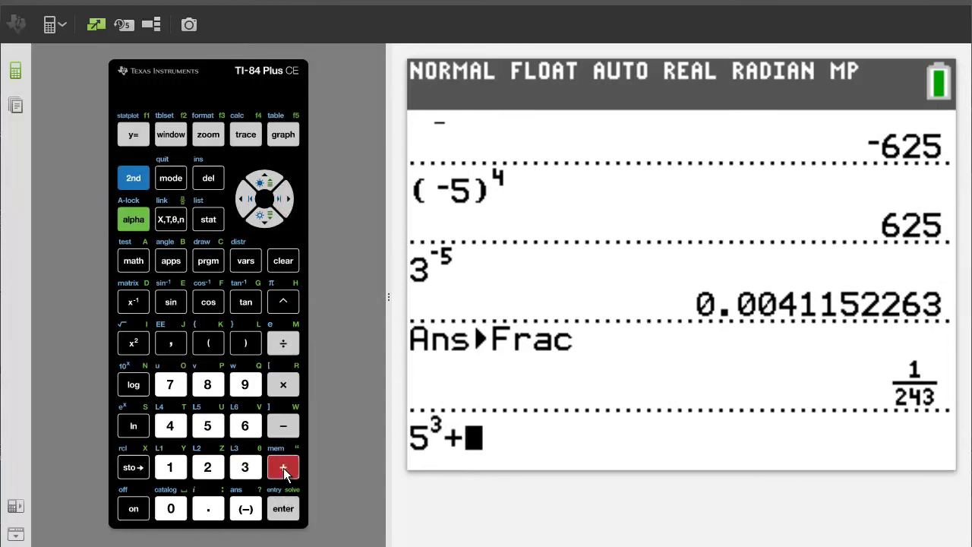
click(204, 467)
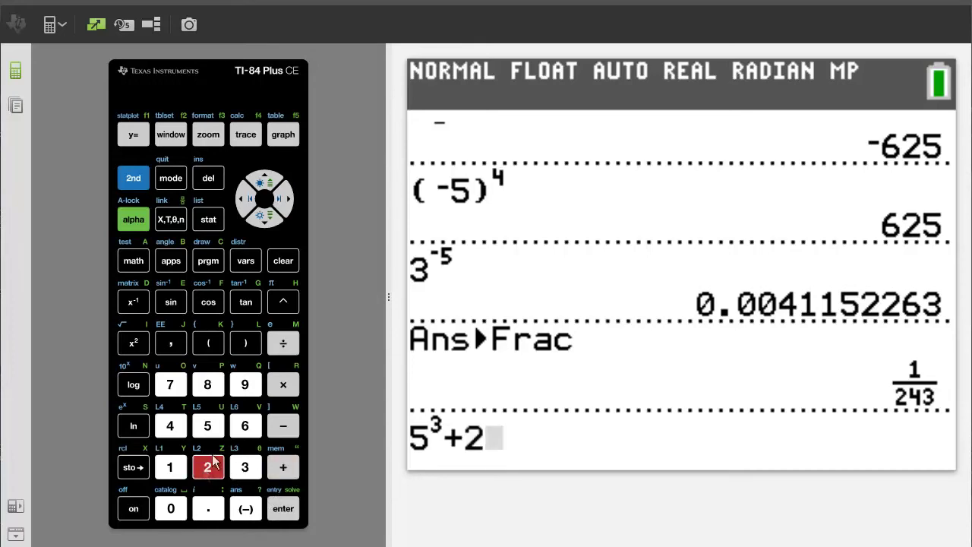
click(281, 303)
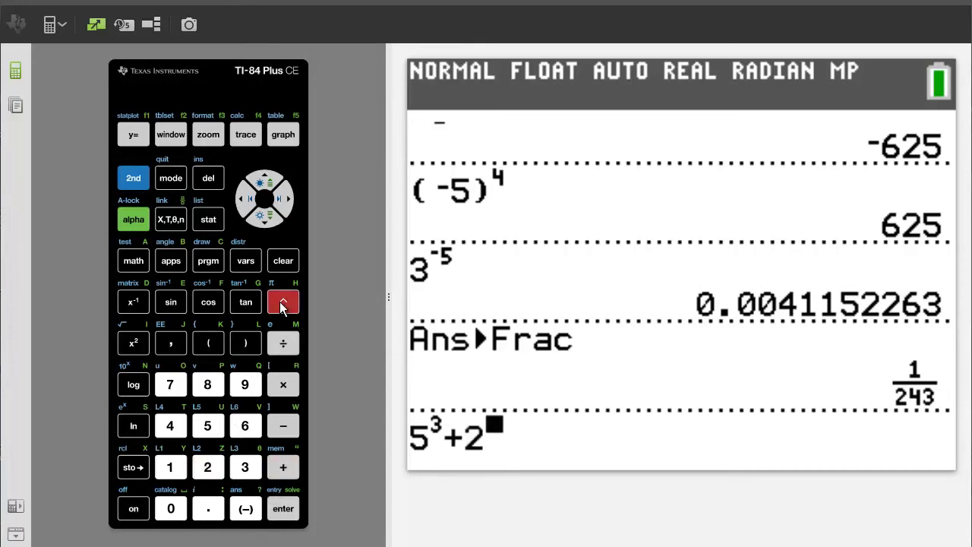
click(170, 426)
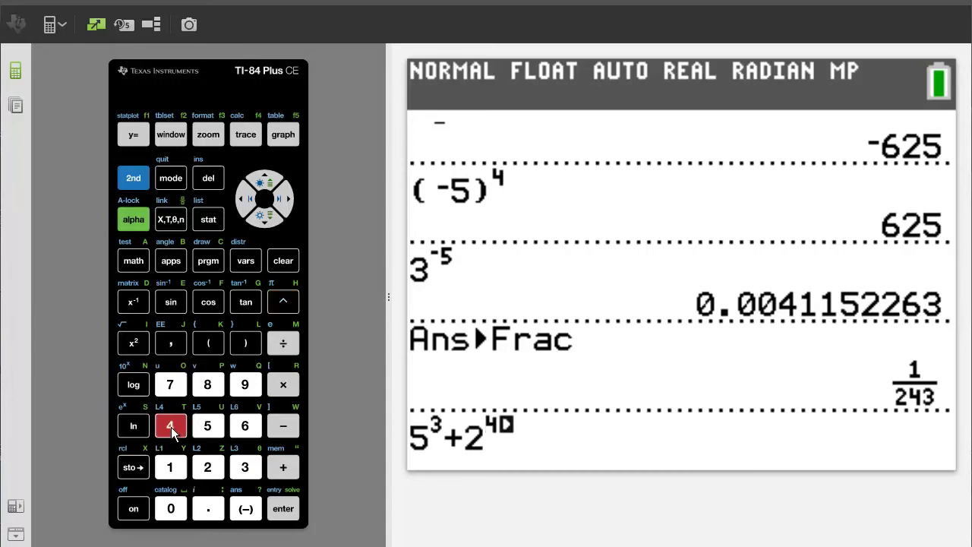
click(285, 199)
click(286, 510)
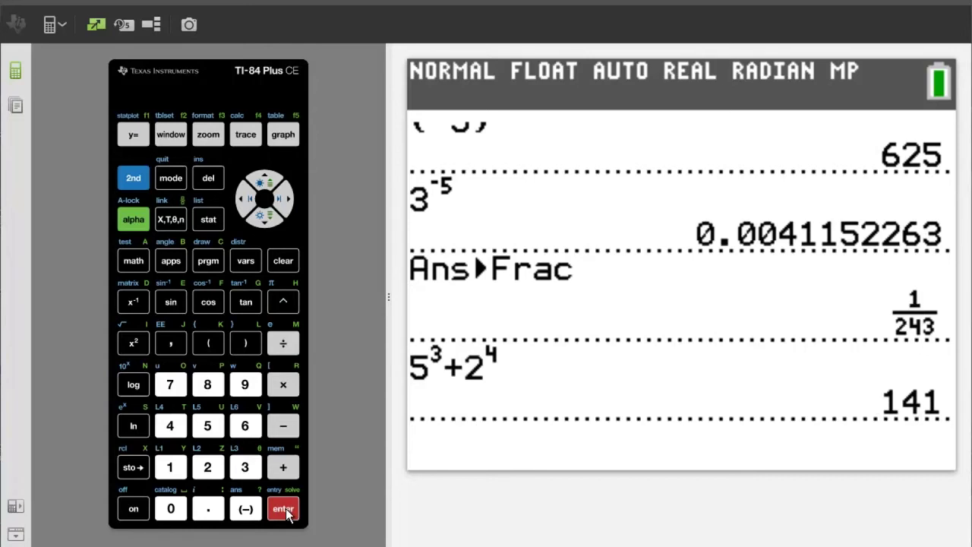
click(207, 426)
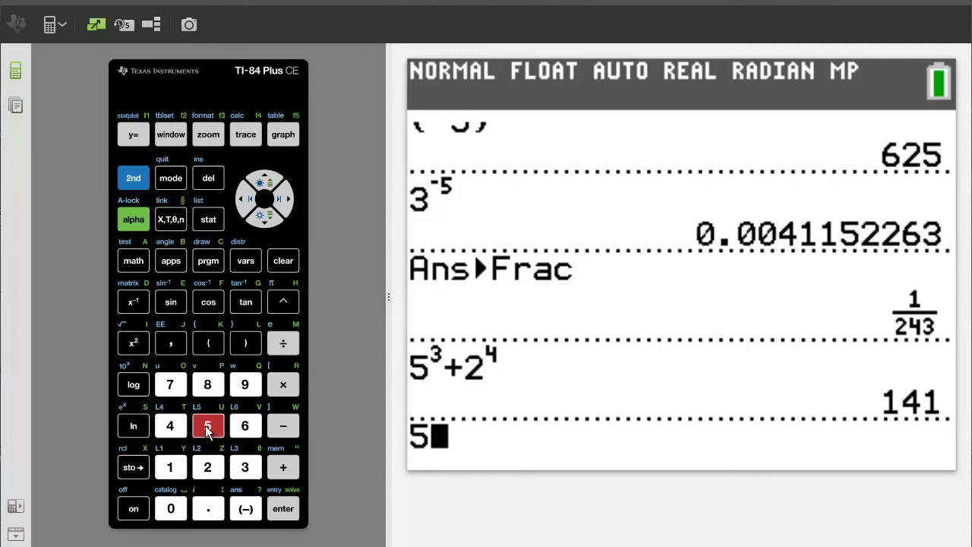
click(282, 302)
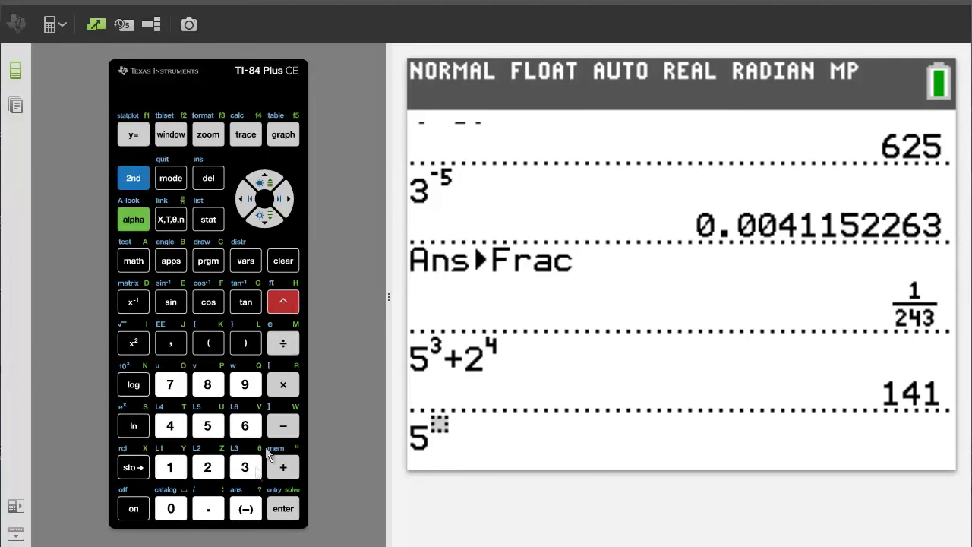
- Finish the expression as 5³−2⁴ and evaluate it to 109
click(246, 467)
click(282, 199)
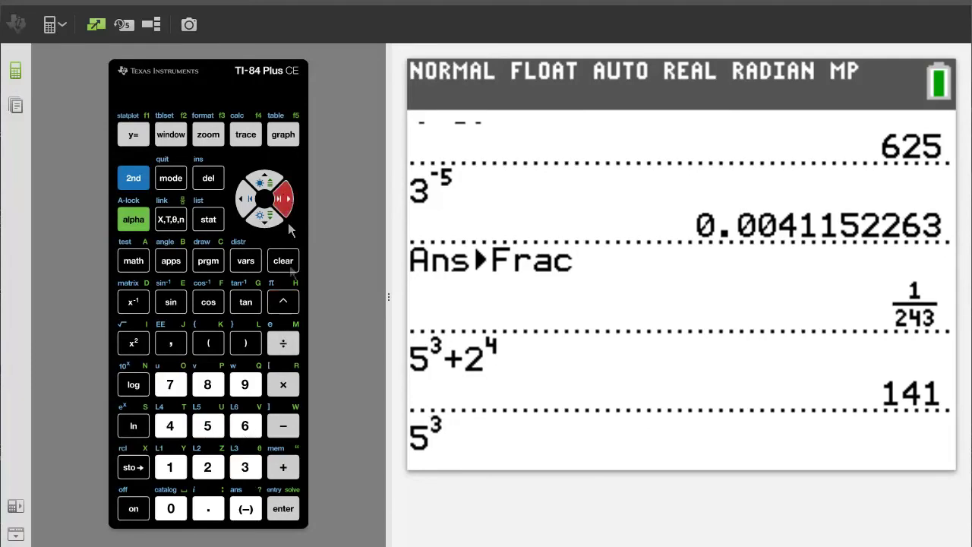
click(282, 426)
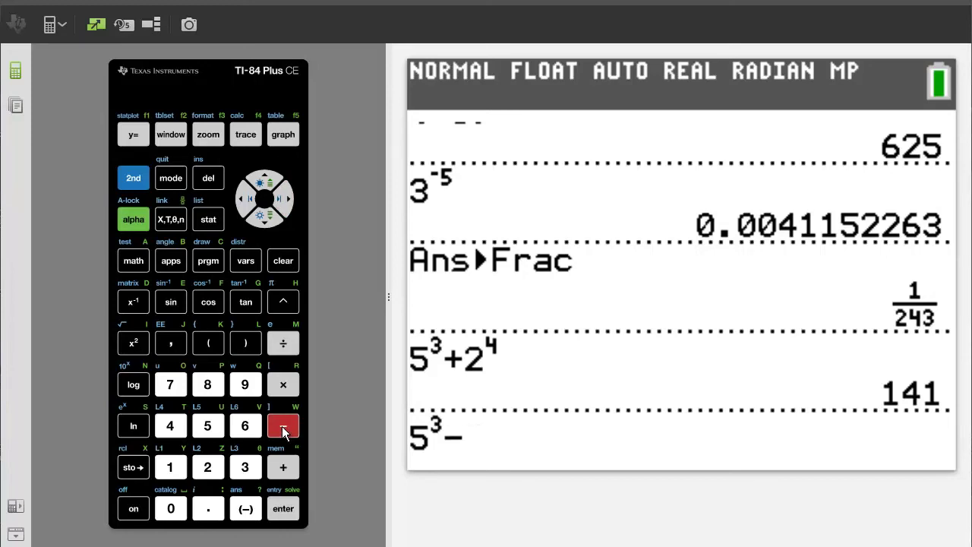
click(213, 471)
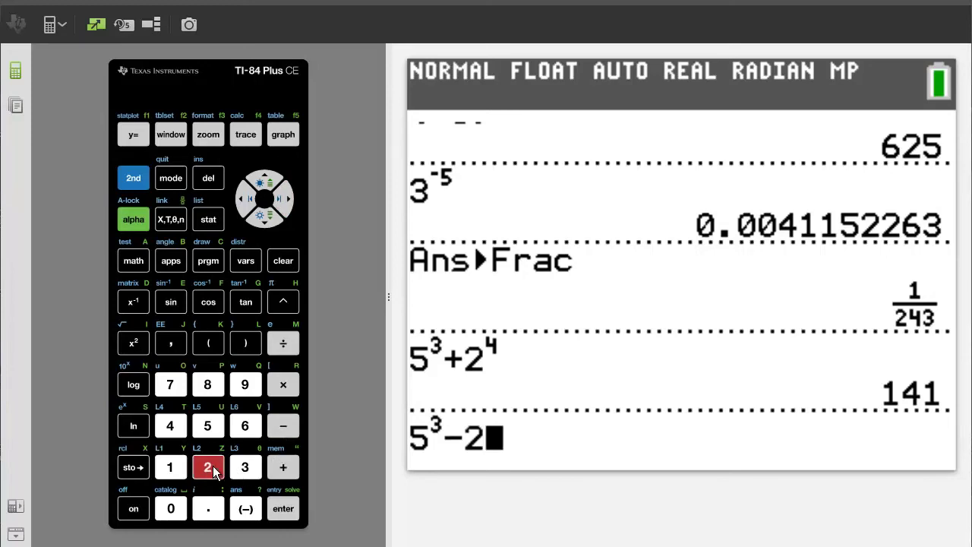
click(283, 302)
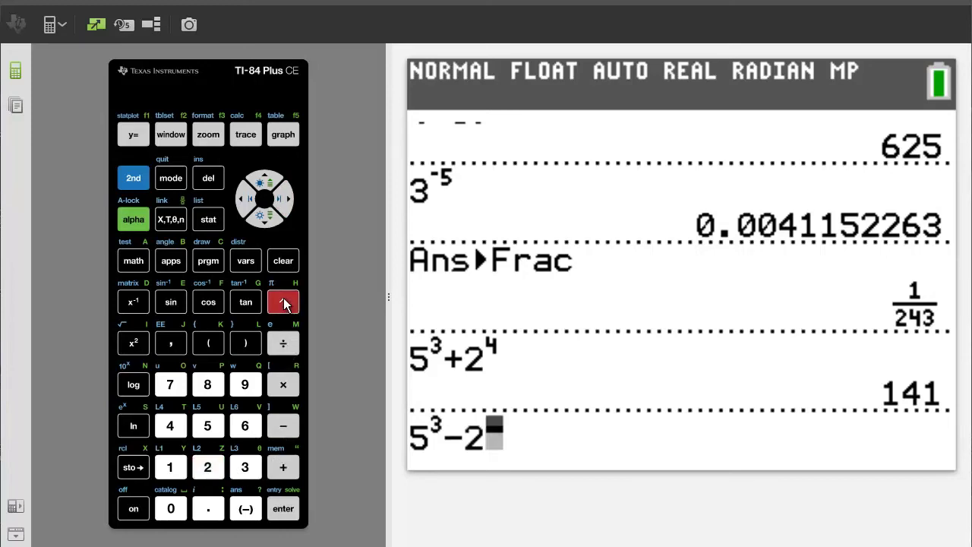
click(174, 427)
click(285, 199)
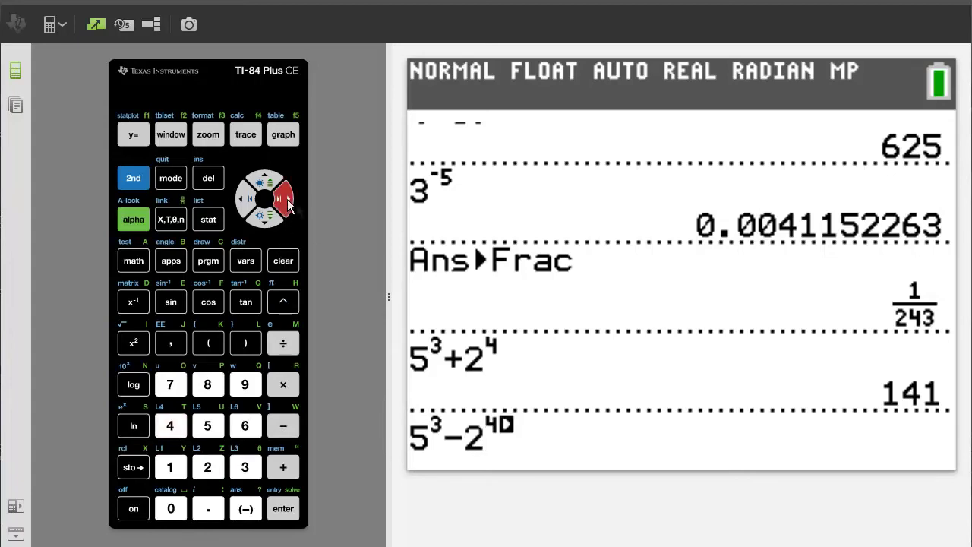
click(286, 513)
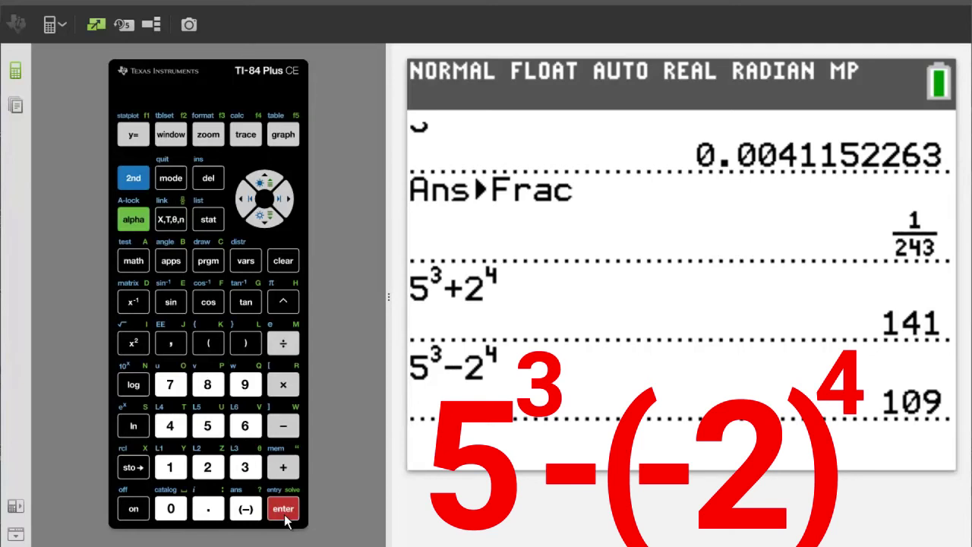
- Start a new expression with 5³ followed by a minus sign
click(207, 425)
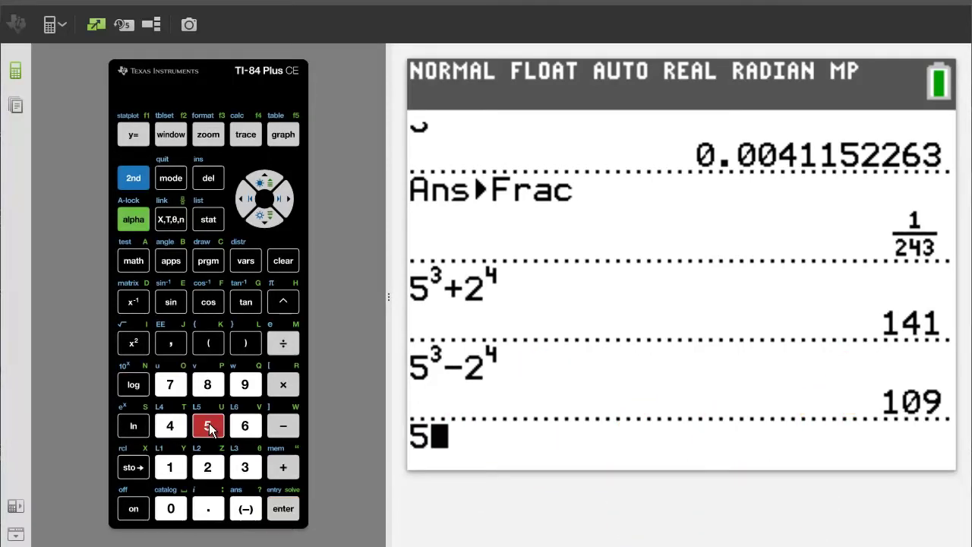
click(286, 302)
click(251, 465)
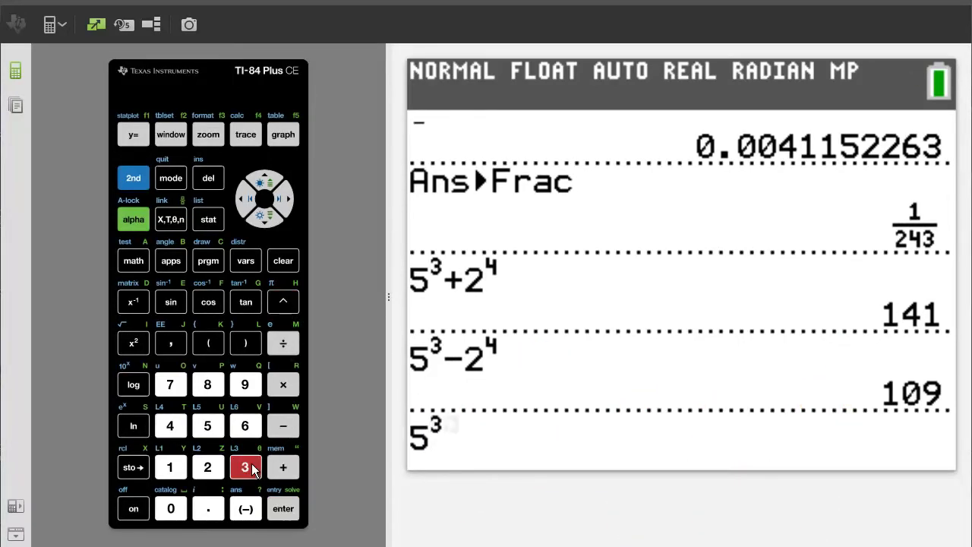
click(284, 198)
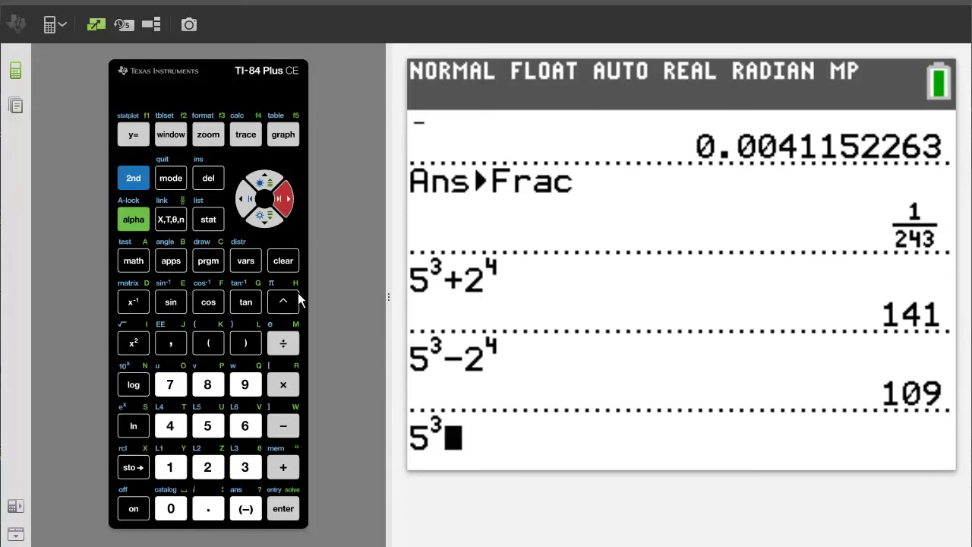
click(283, 426)
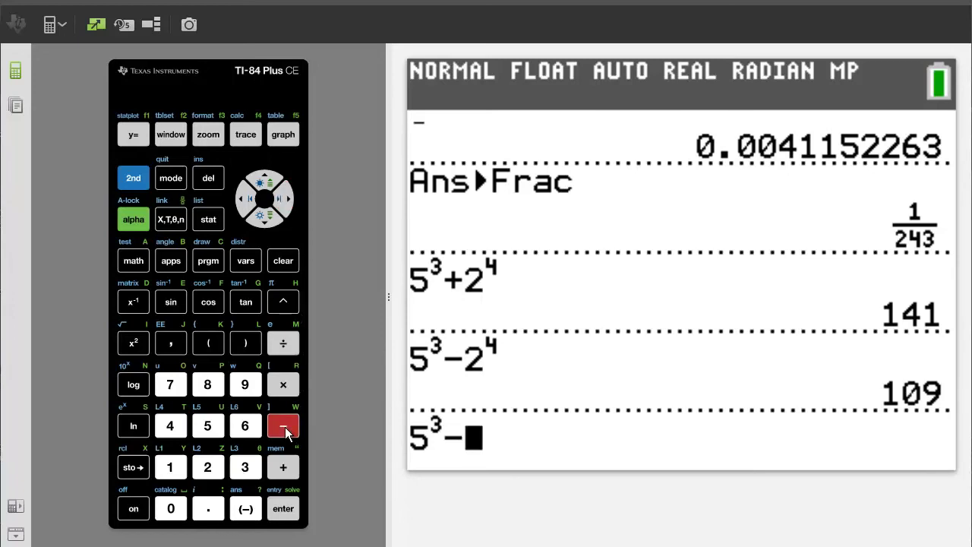
- Append (−2)⁴ and evaluate 5³−(−2)⁴, getting 109
click(213, 343)
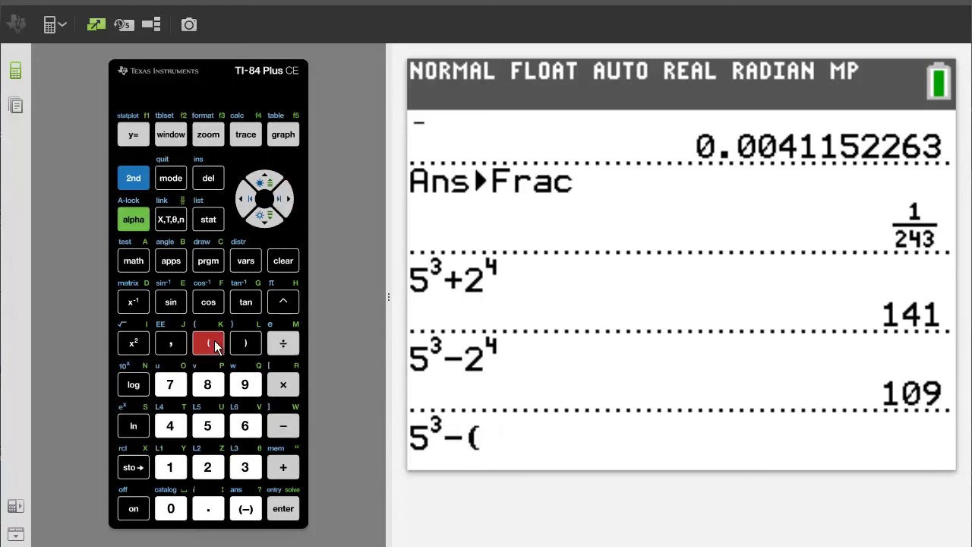
click(247, 508)
click(208, 467)
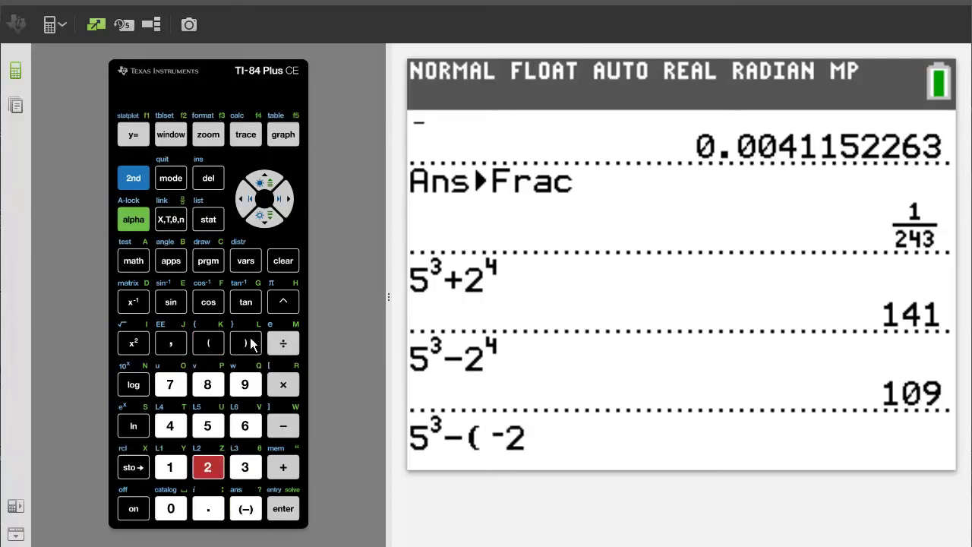
click(250, 343)
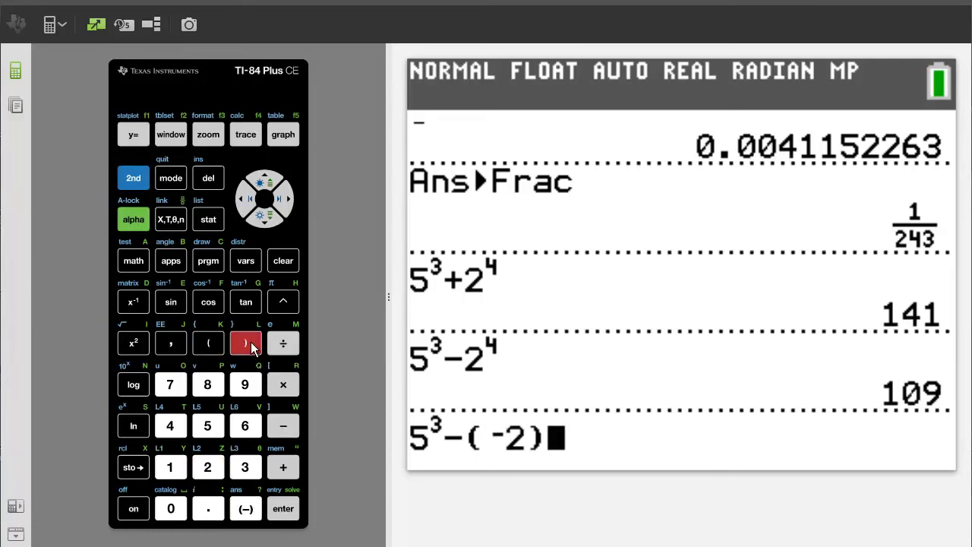
click(283, 302)
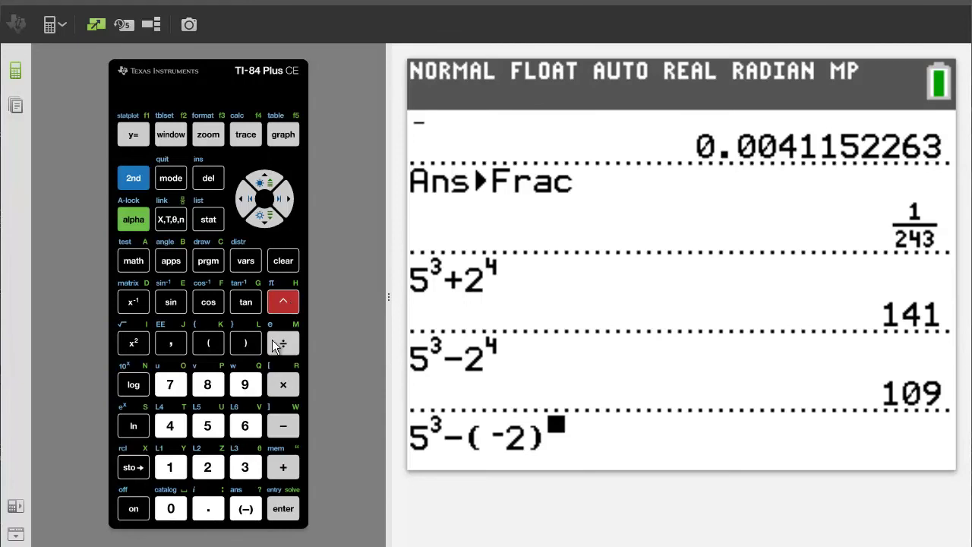
click(170, 426)
click(285, 200)
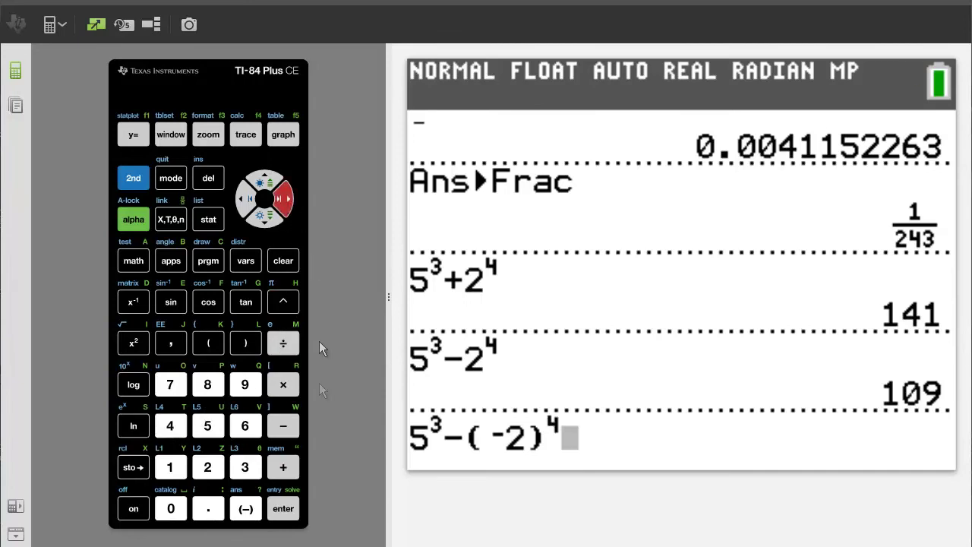
click(287, 510)
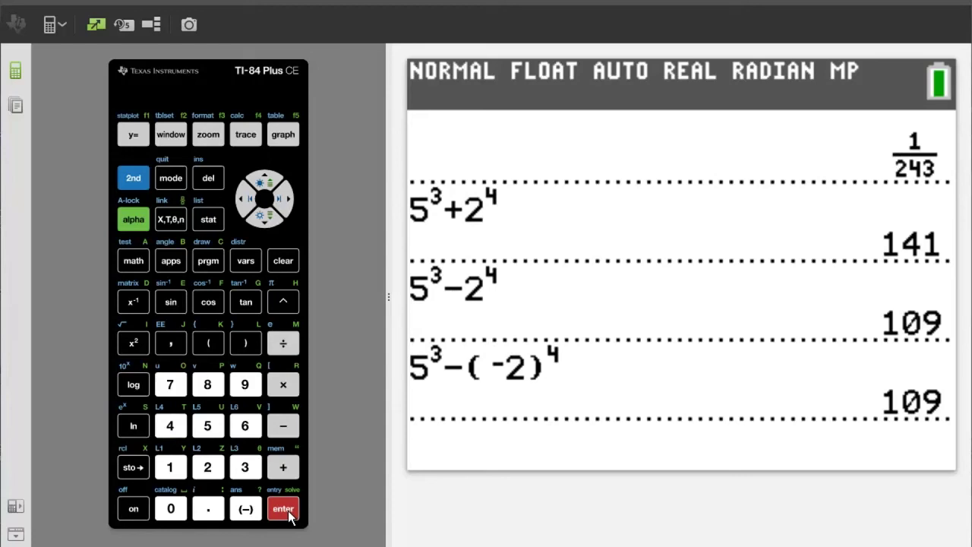
- Enter 5³−−2⁴ without parentheses and evaluate it to 141
click(207, 425)
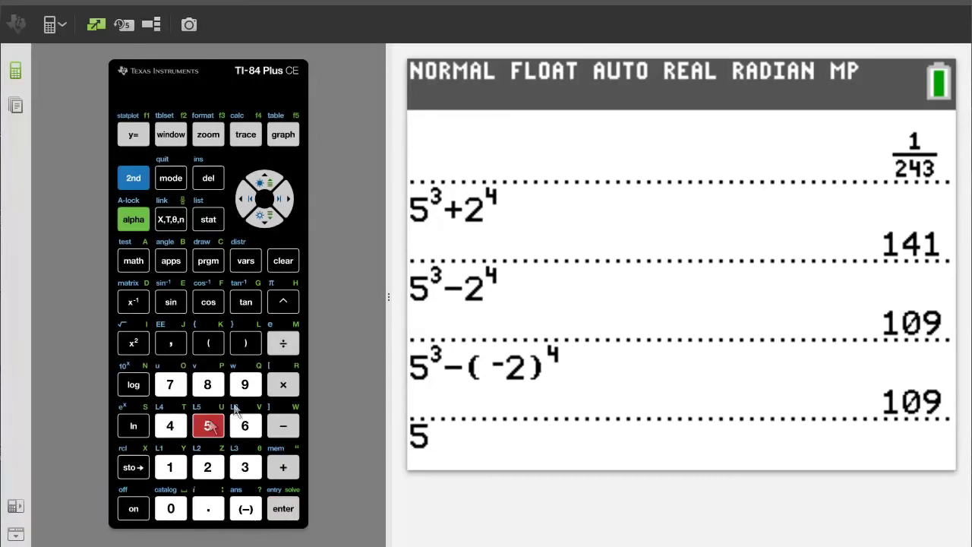
click(283, 302)
click(245, 467)
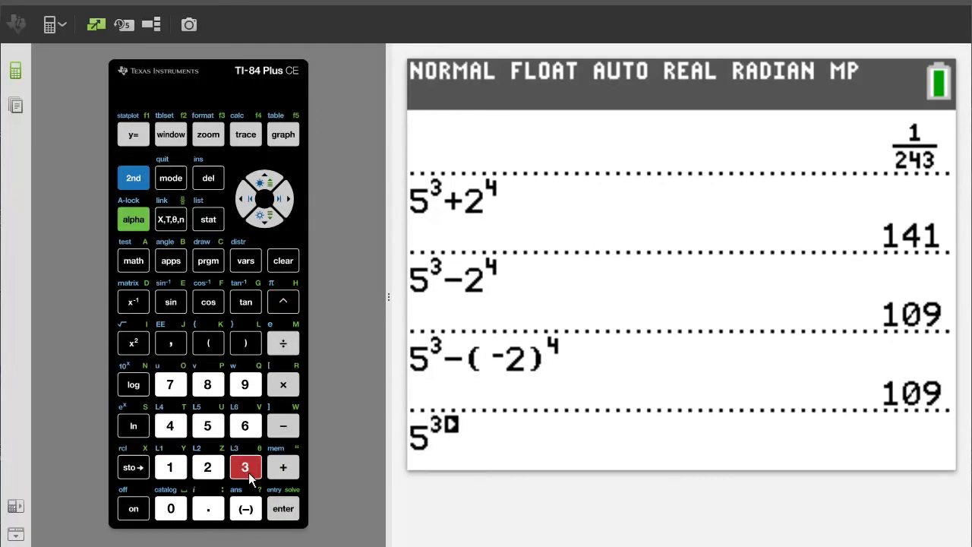
click(287, 200)
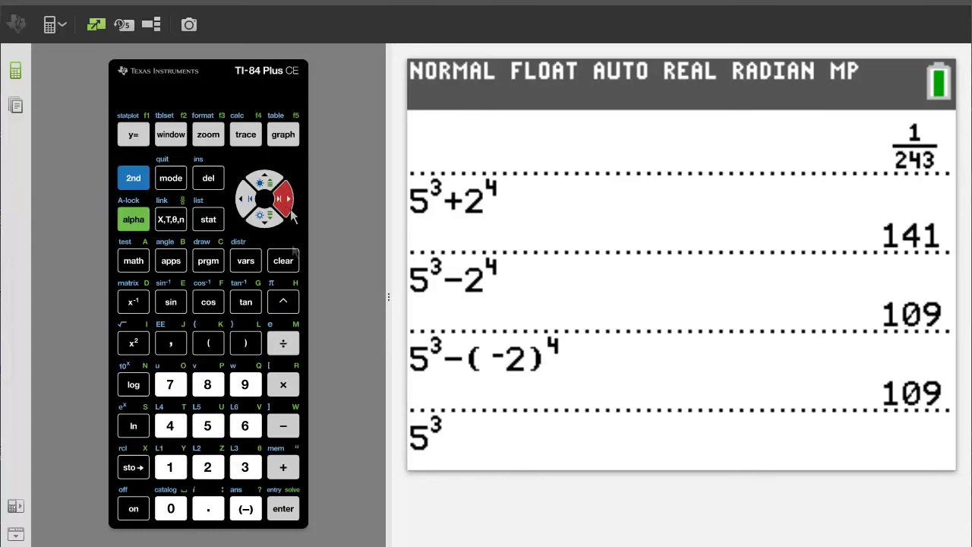
click(281, 425)
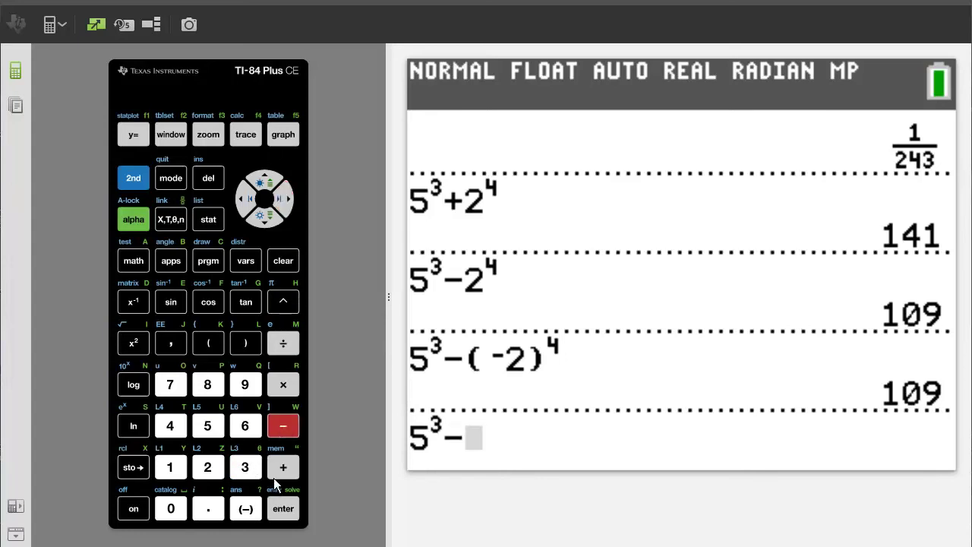
click(243, 509)
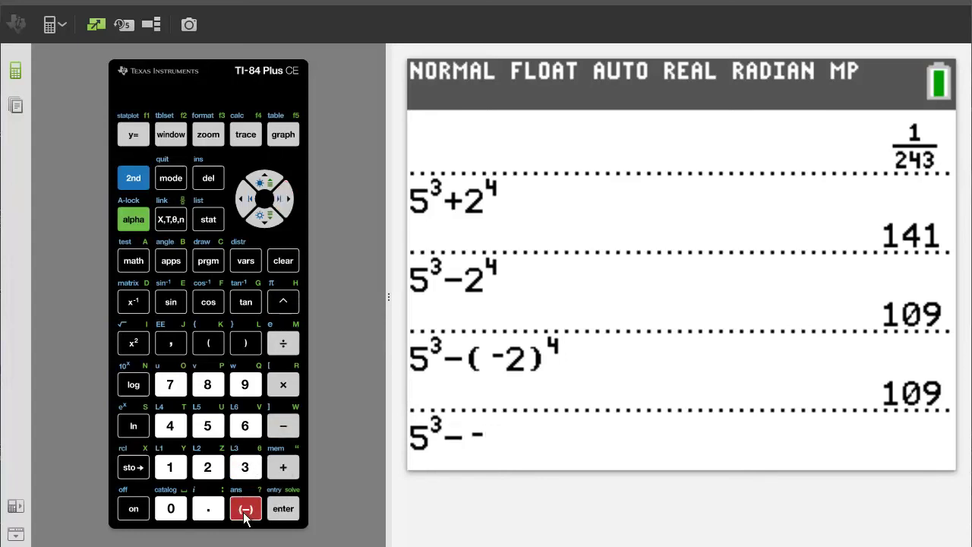
click(207, 468)
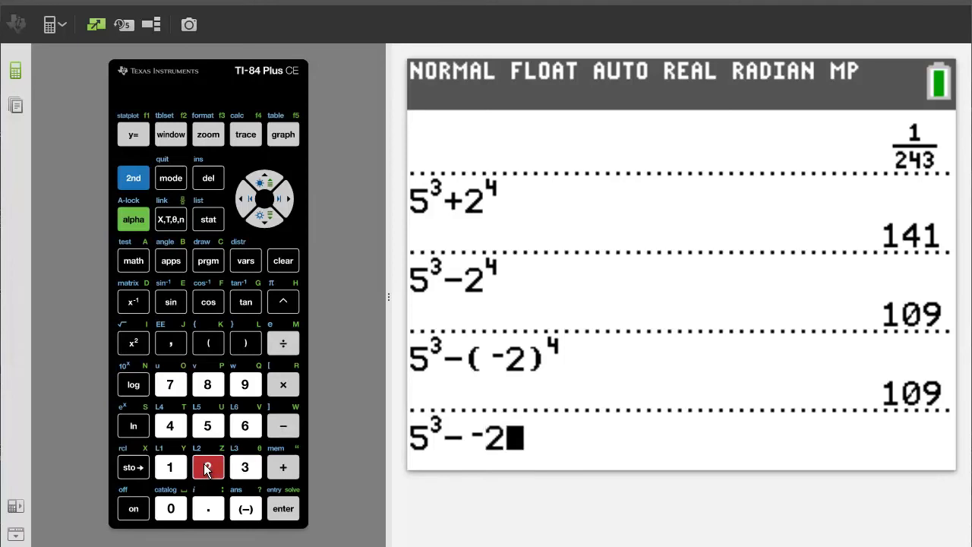
click(285, 301)
click(173, 427)
click(288, 198)
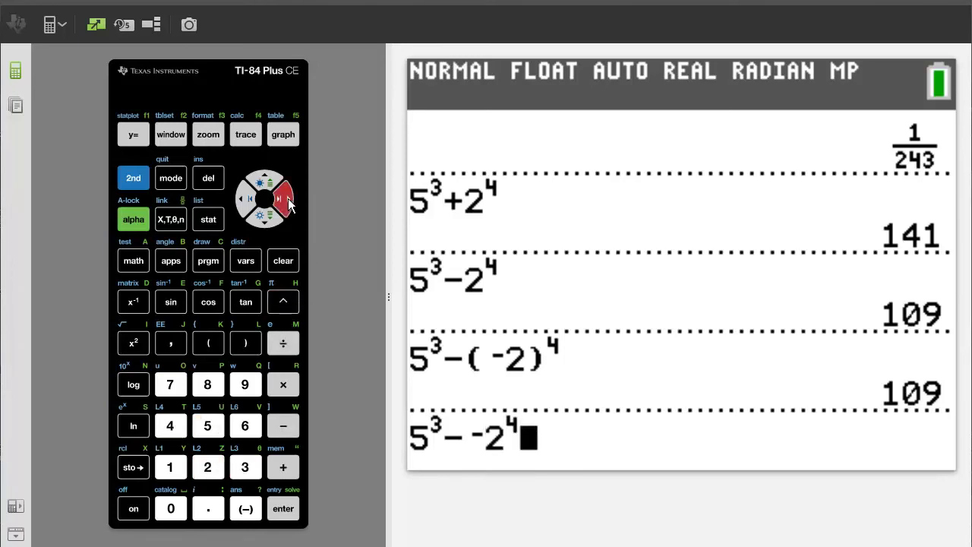
click(284, 509)
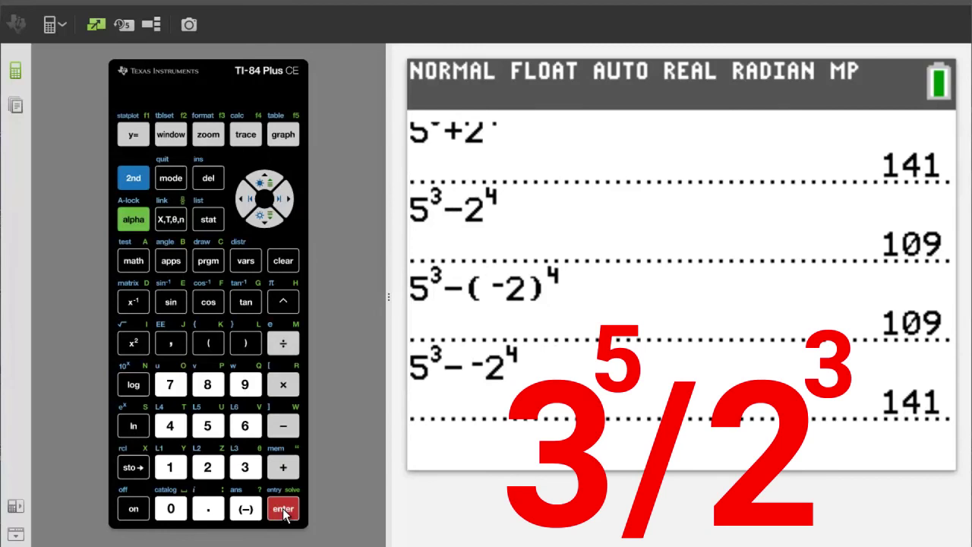
- Enter 3⁵/2³ and evaluate it to 30.375
click(246, 467)
click(283, 301)
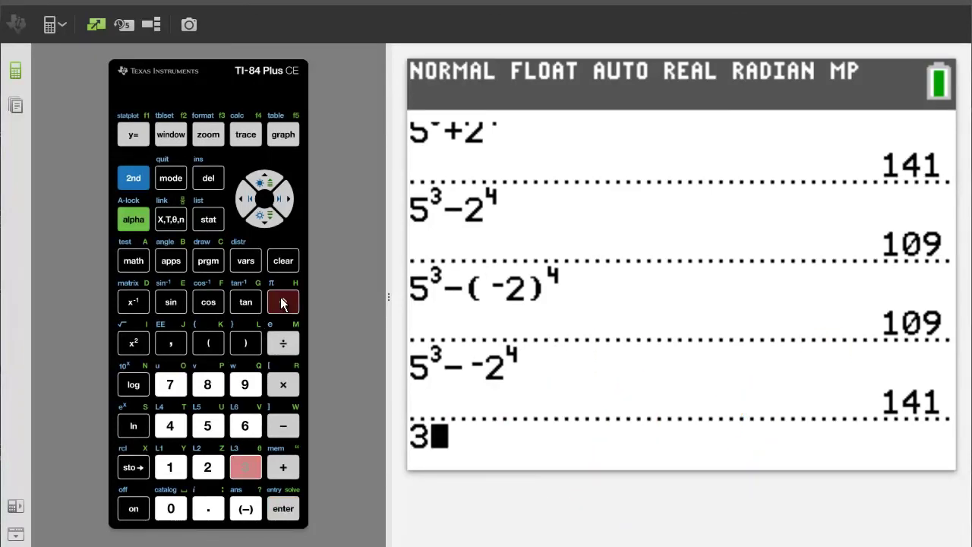
click(208, 427)
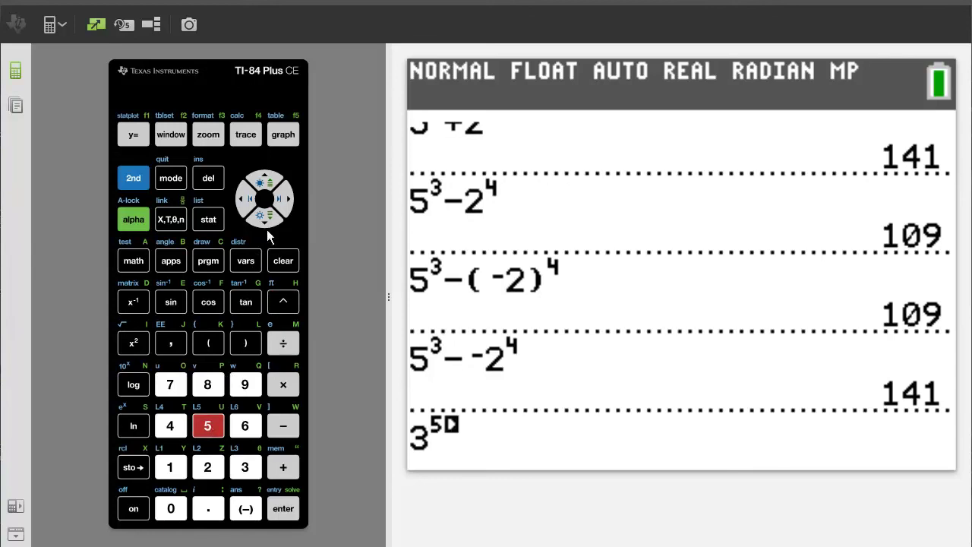
click(285, 197)
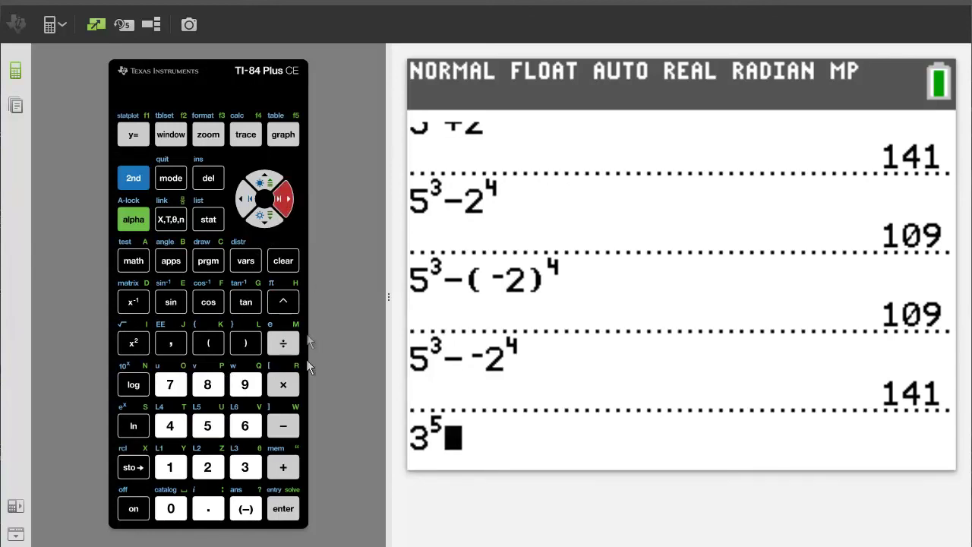
click(281, 345)
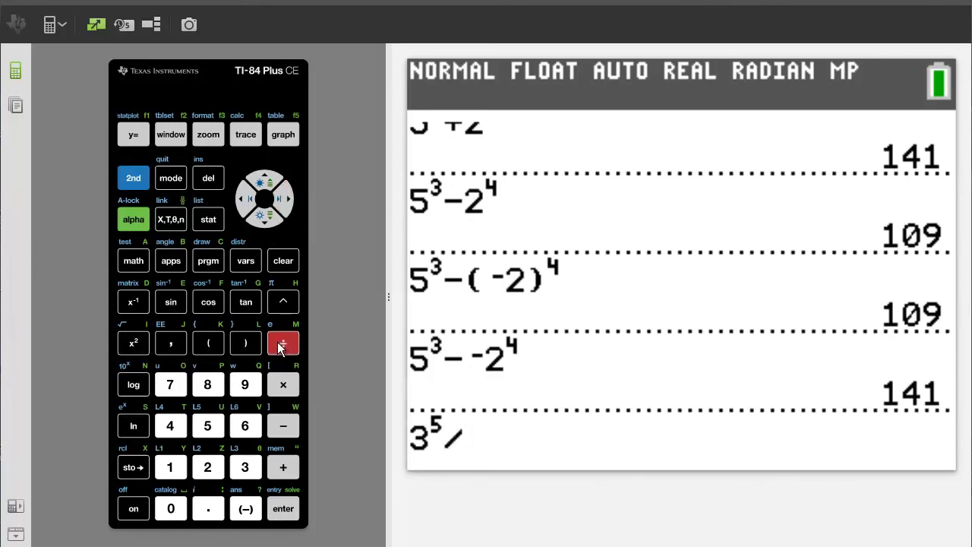
click(217, 474)
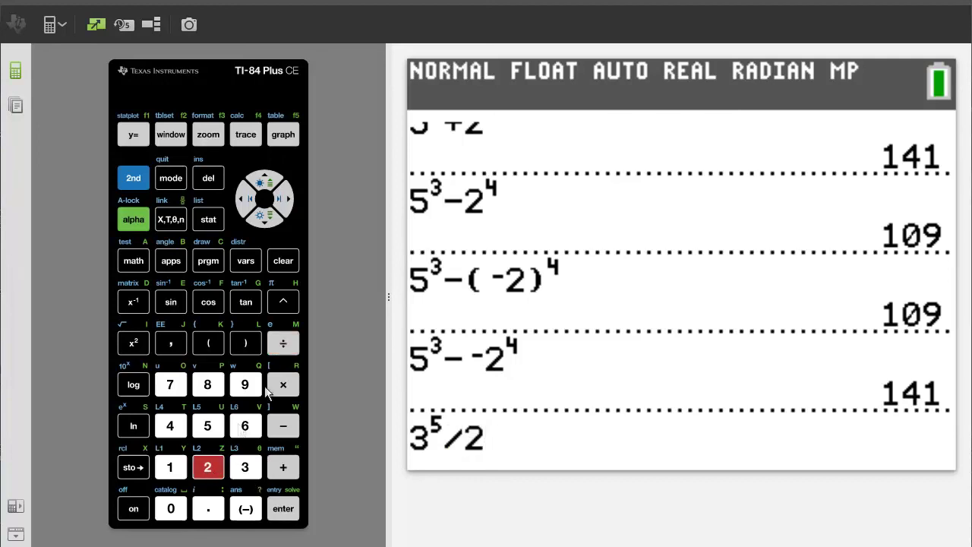
click(282, 301)
click(238, 472)
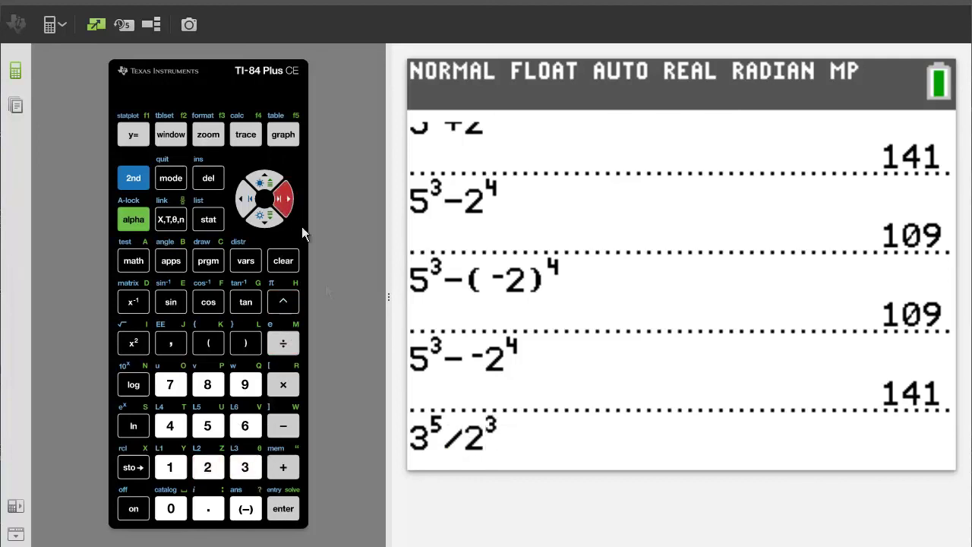
click(286, 509)
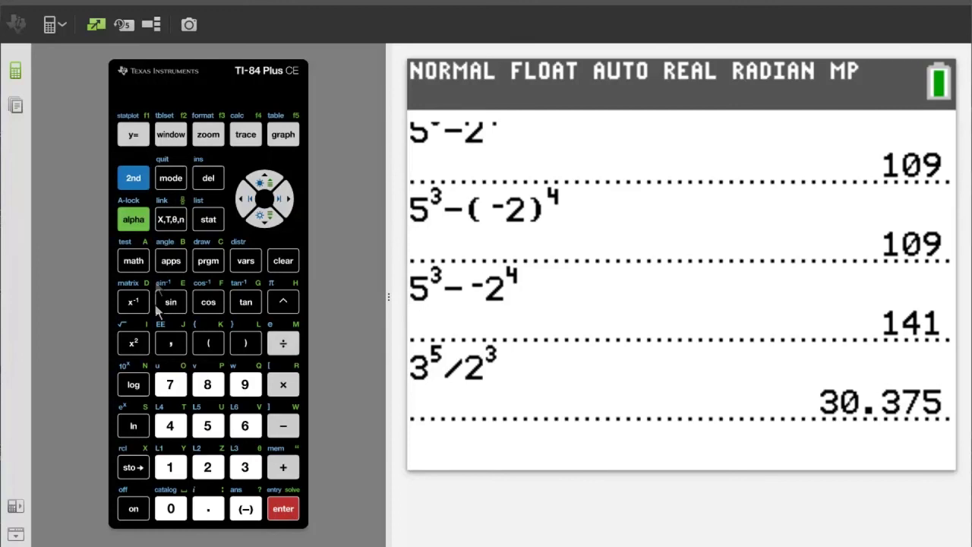
click(135, 261)
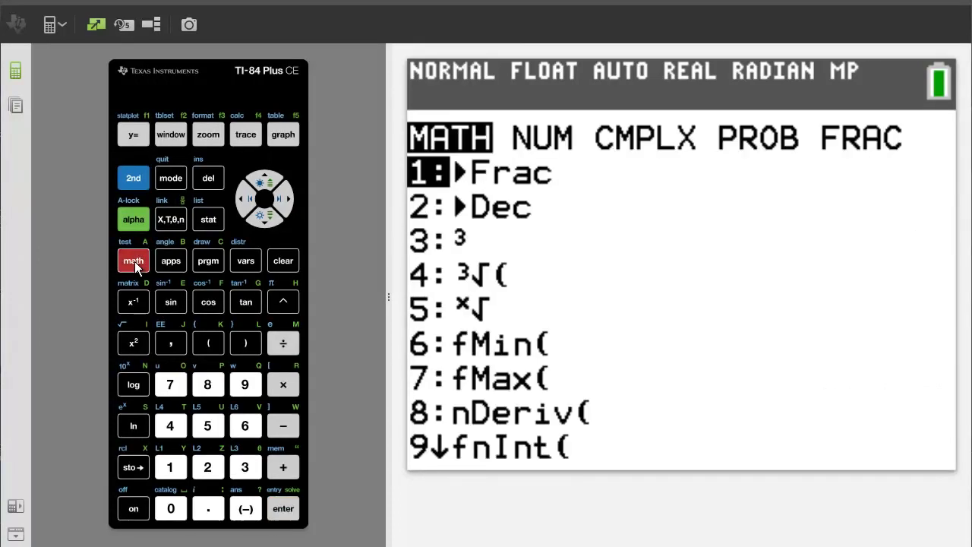
- Apply ▶Frac to Ans so 30.375 is shown as the fraction 243/8
click(282, 514)
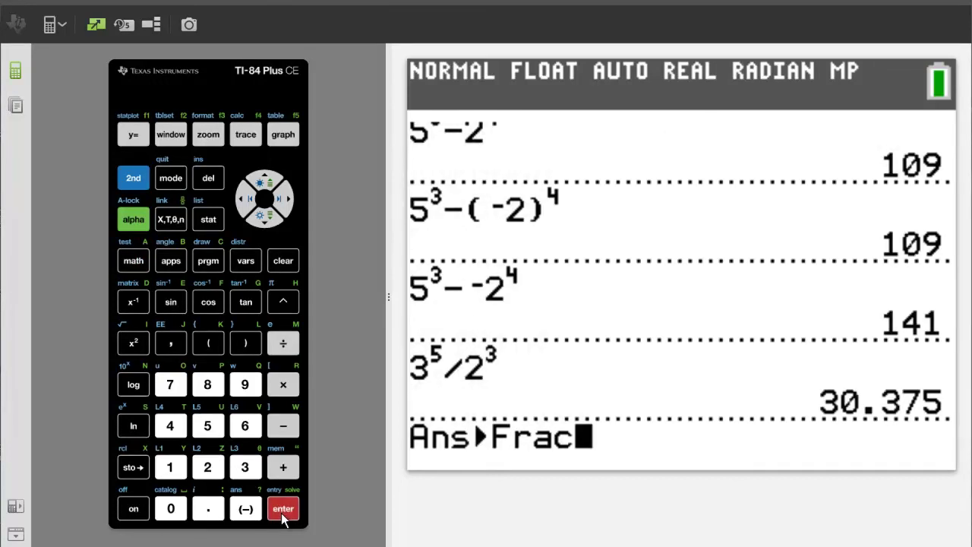
click(282, 515)
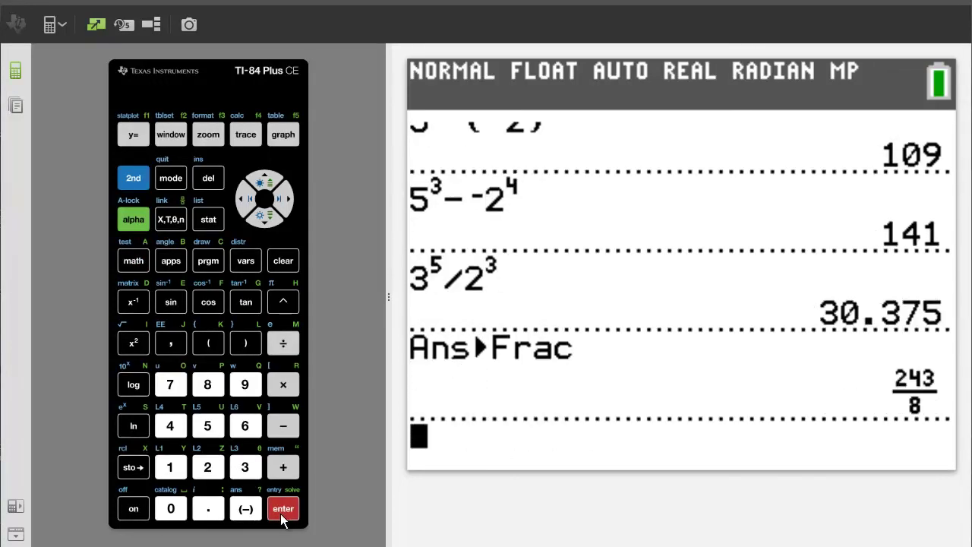